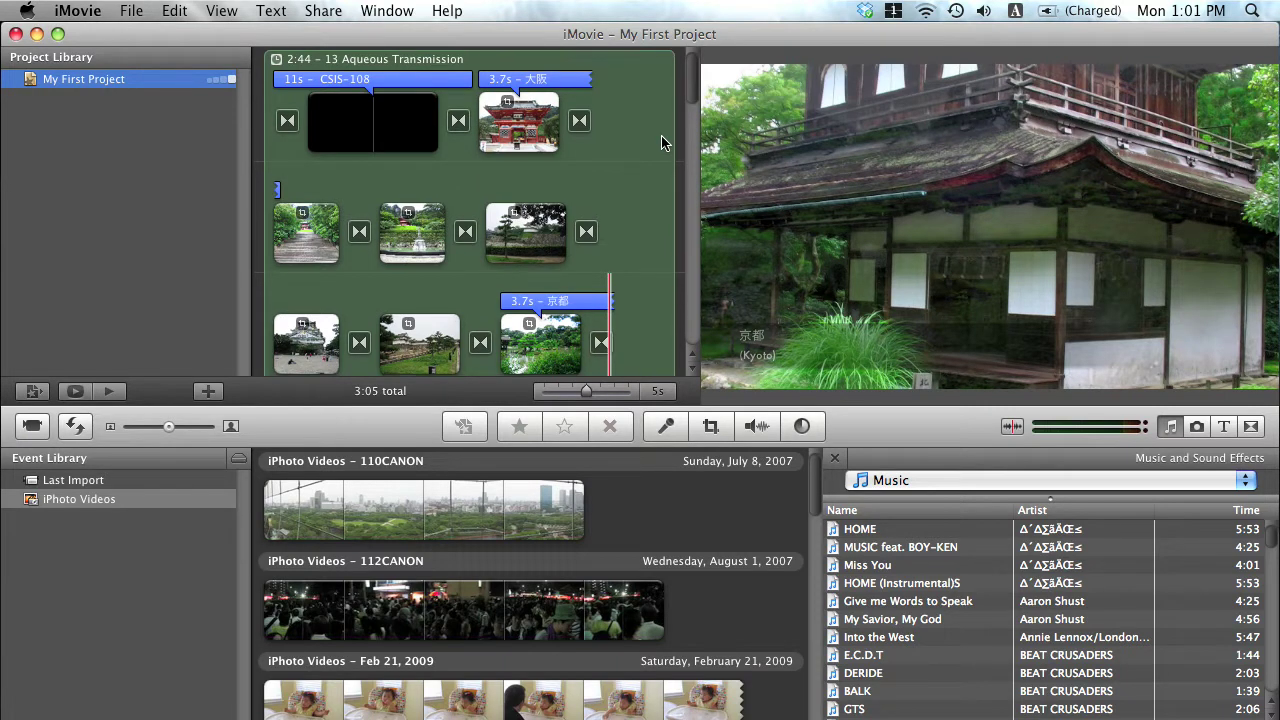
# Scroll through the Event browser to preview the 112CANON night crowd footage
pyautogui.scroll(-5, 661, 143)
pyautogui.scroll(-5, 661, 143)
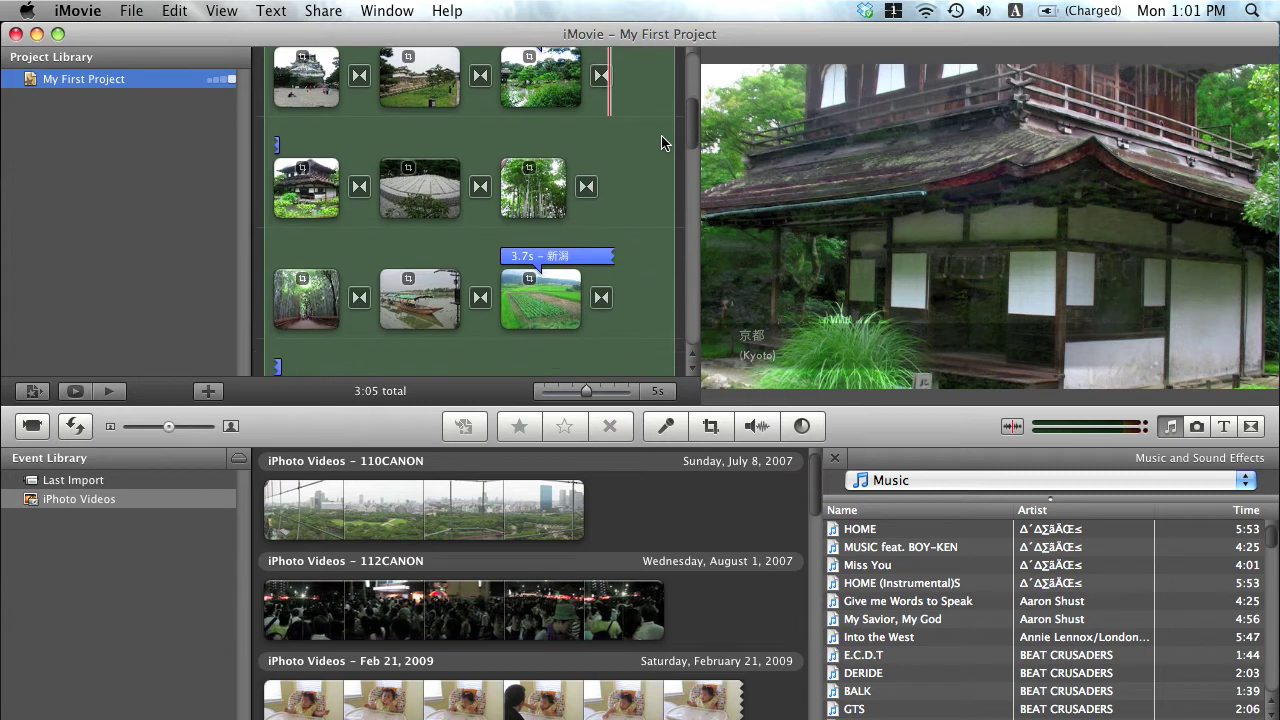
pyautogui.scroll(10, 661, 143)
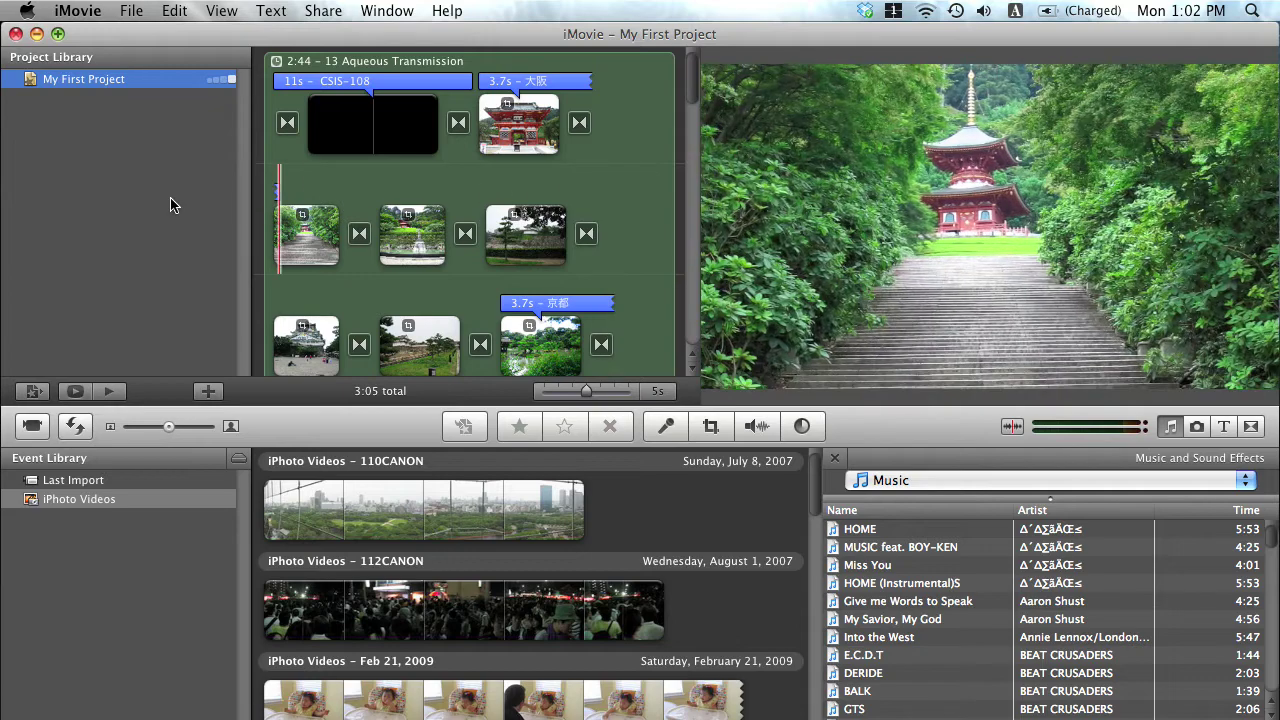
# Enter rename mode on My First Project and keep its name unchanged
pyautogui.doubleClick(125, 90)
pyautogui.press('Return')
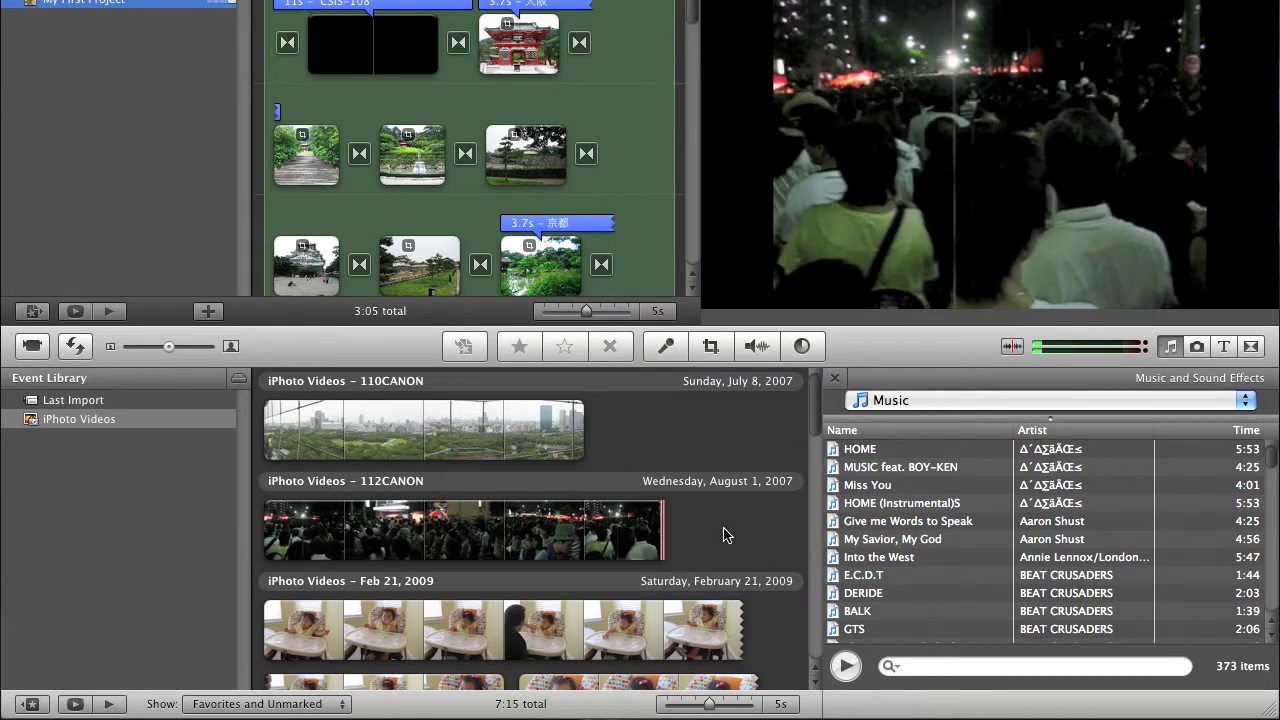
pyautogui.scroll(-2, 735, 532)
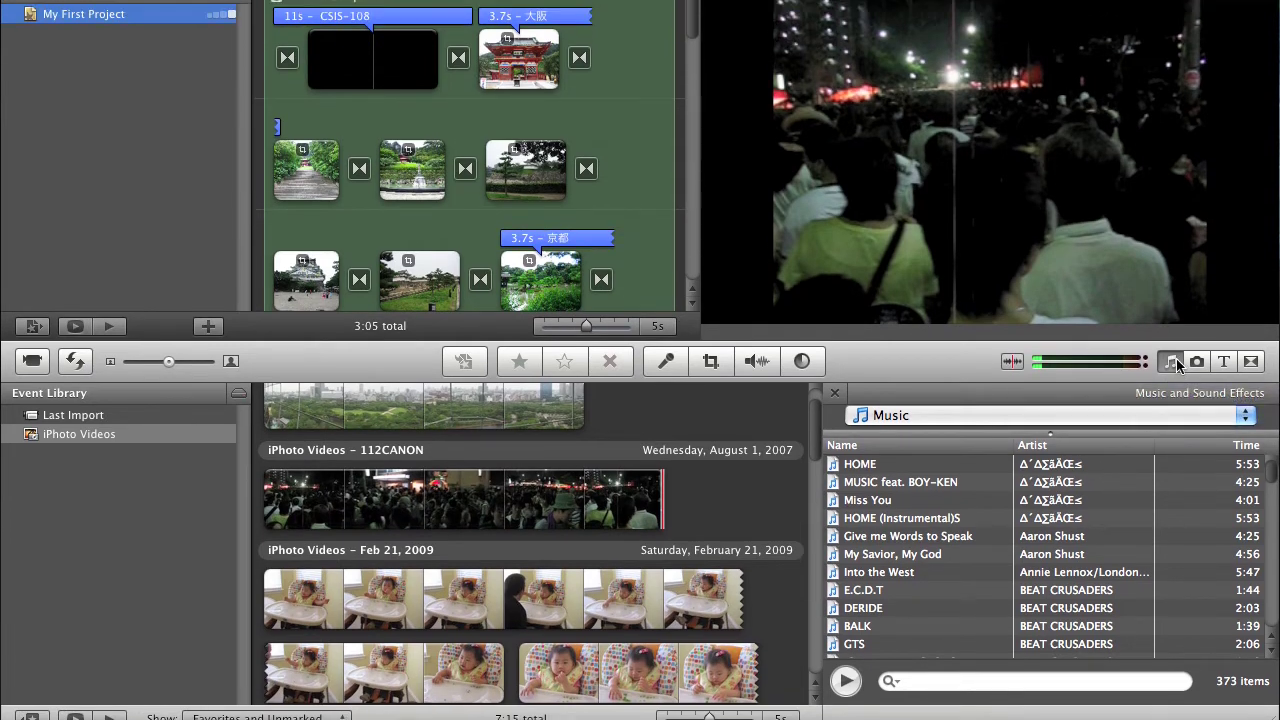
# Reopen the music and sound effects browser and view the Movies audio source
pyautogui.click(1176, 345)
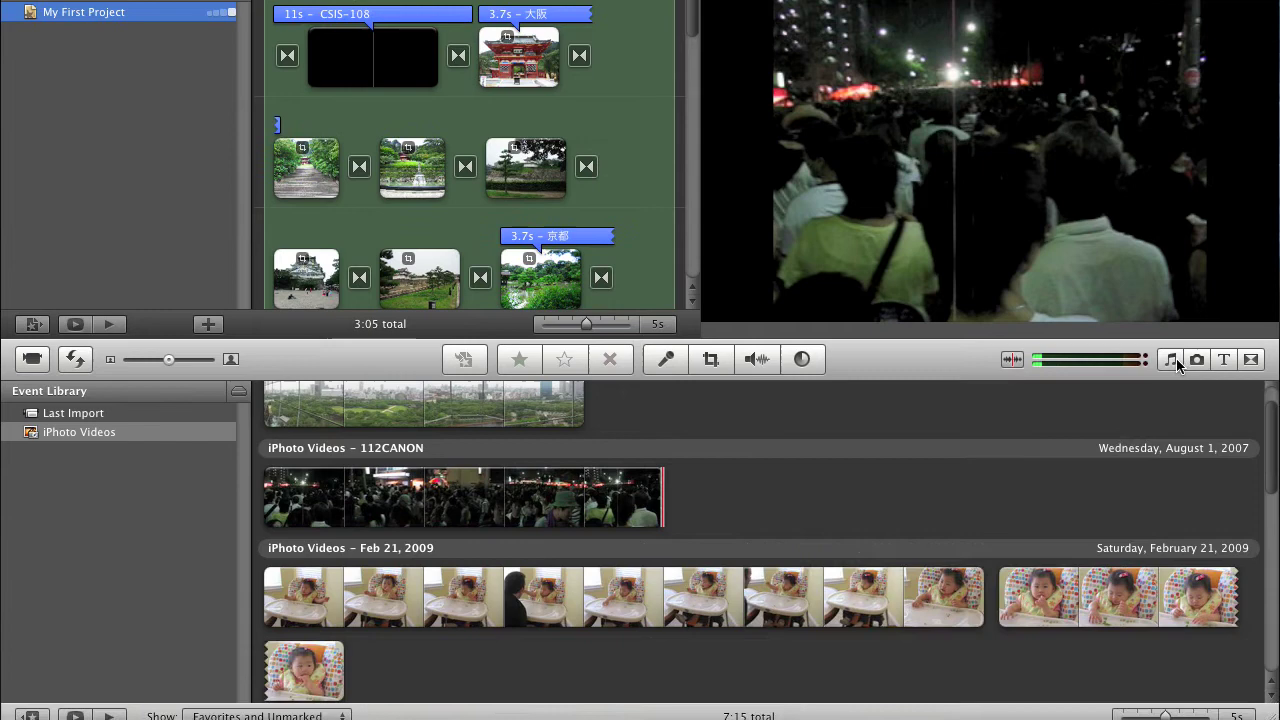
pyautogui.click(1176, 345)
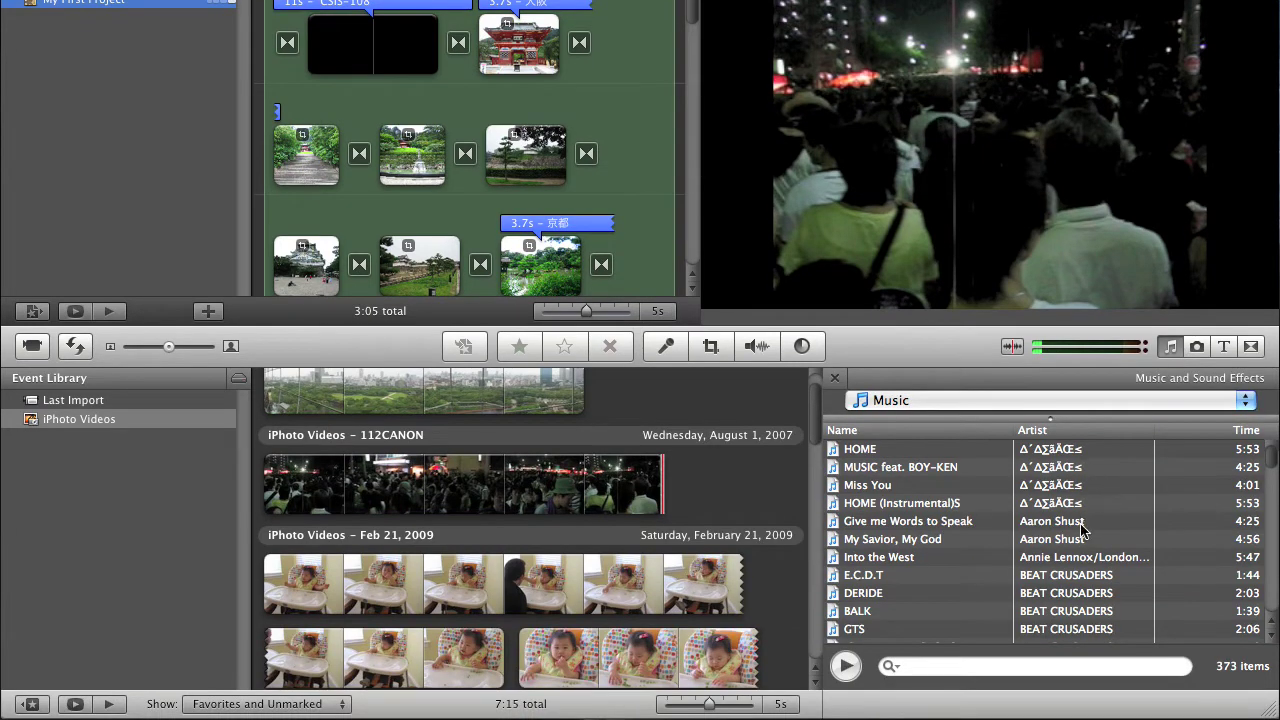
pyautogui.click(1245, 401)
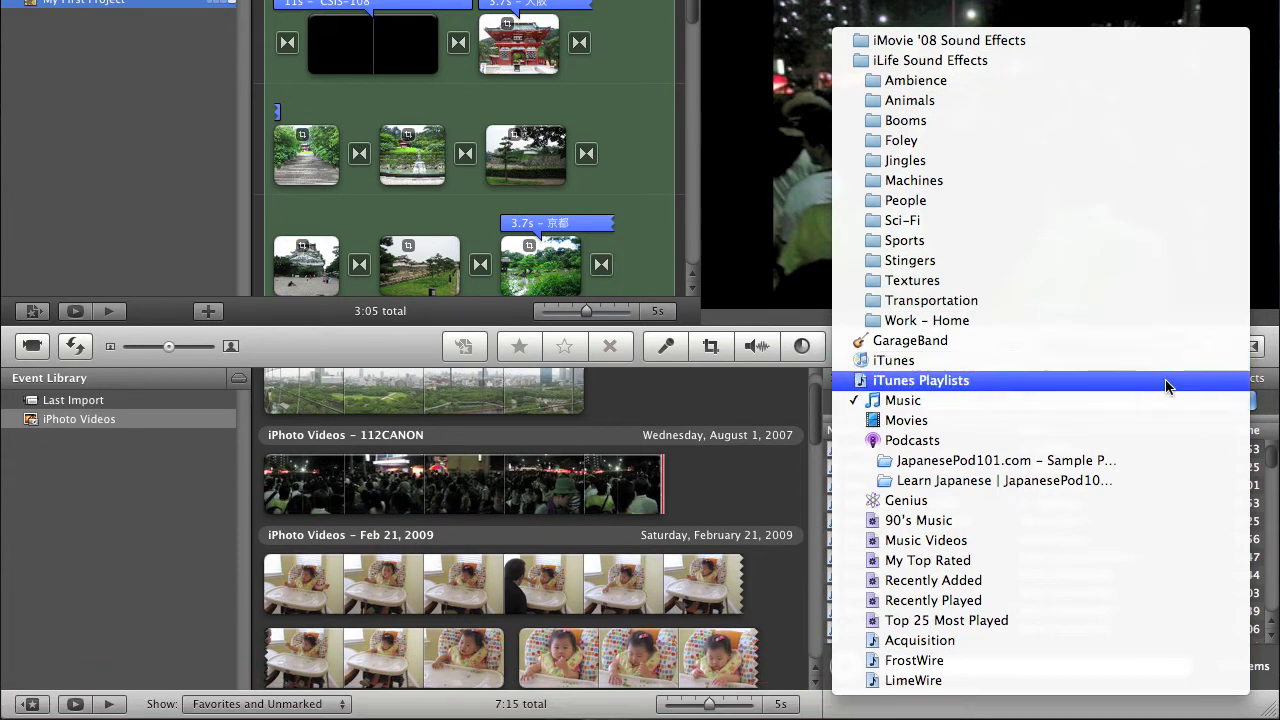
pyautogui.click(1153, 417)
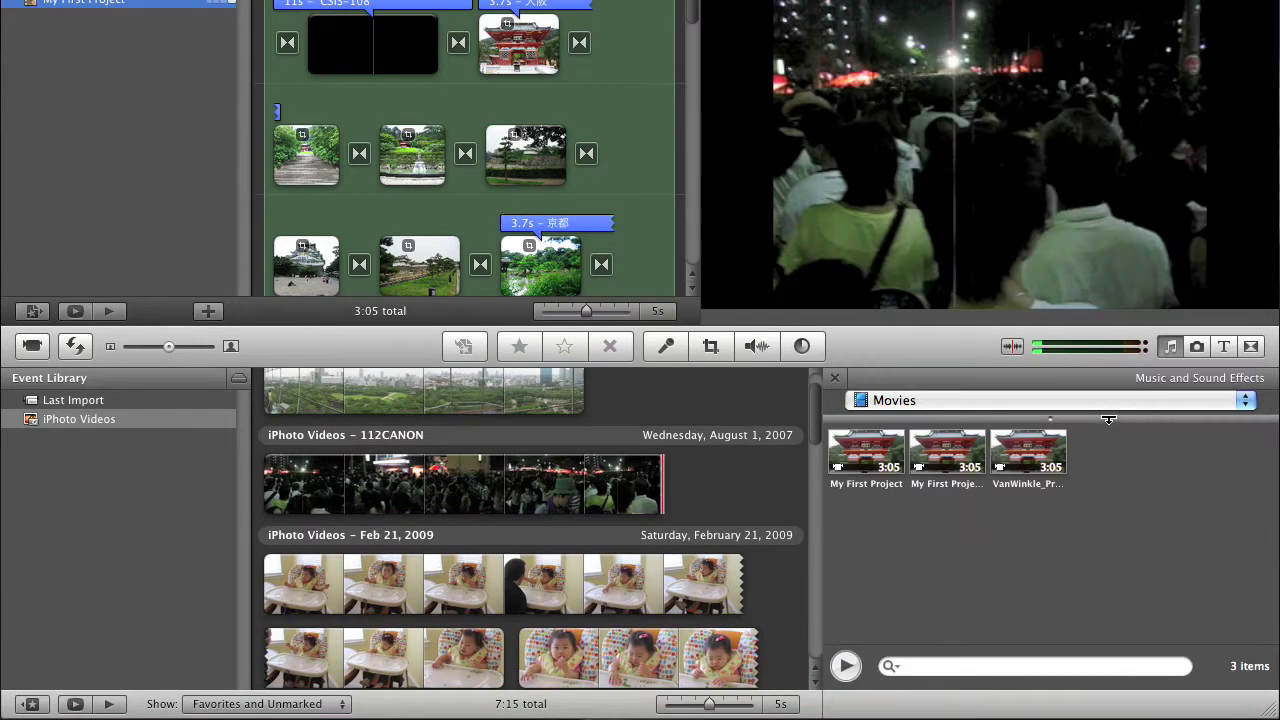
# Switch back to the 373-song Music library, scroll its song list, and keep Music selected
pyautogui.click(1128, 412)
pyautogui.click(1141, 382)
pyautogui.scroll(-12, 1097, 474)
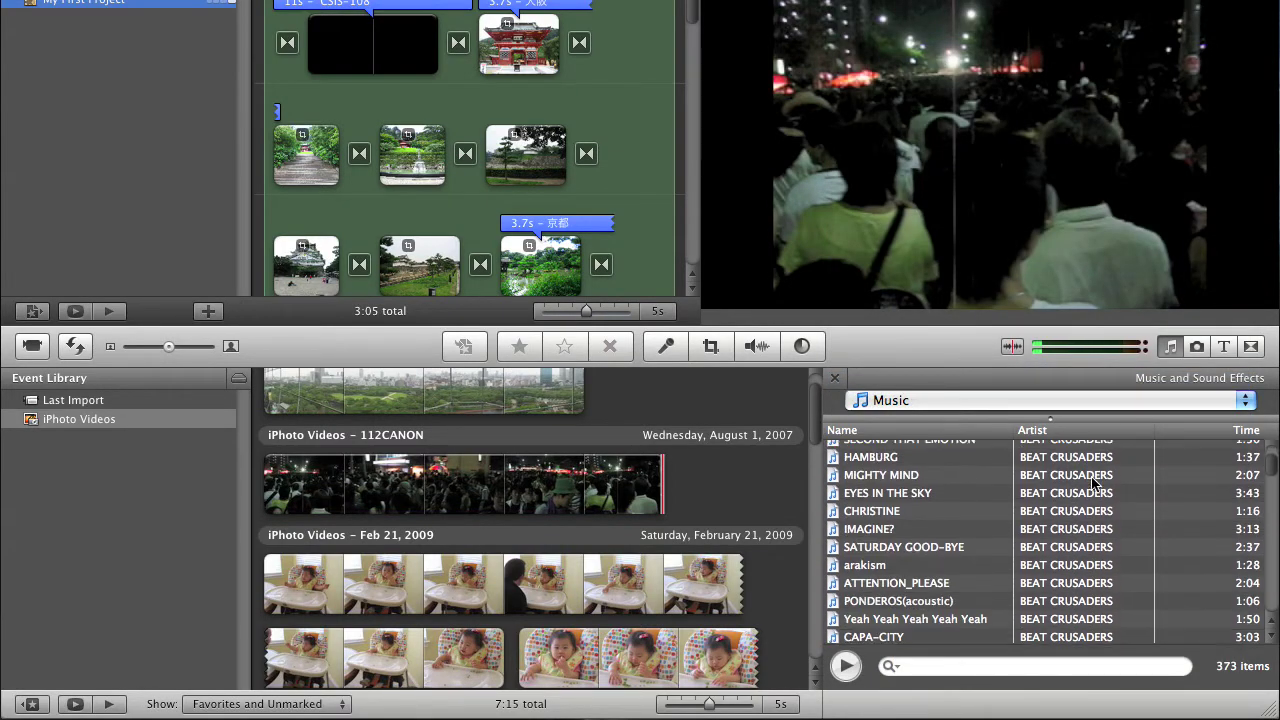
pyautogui.scroll(12, 1092, 484)
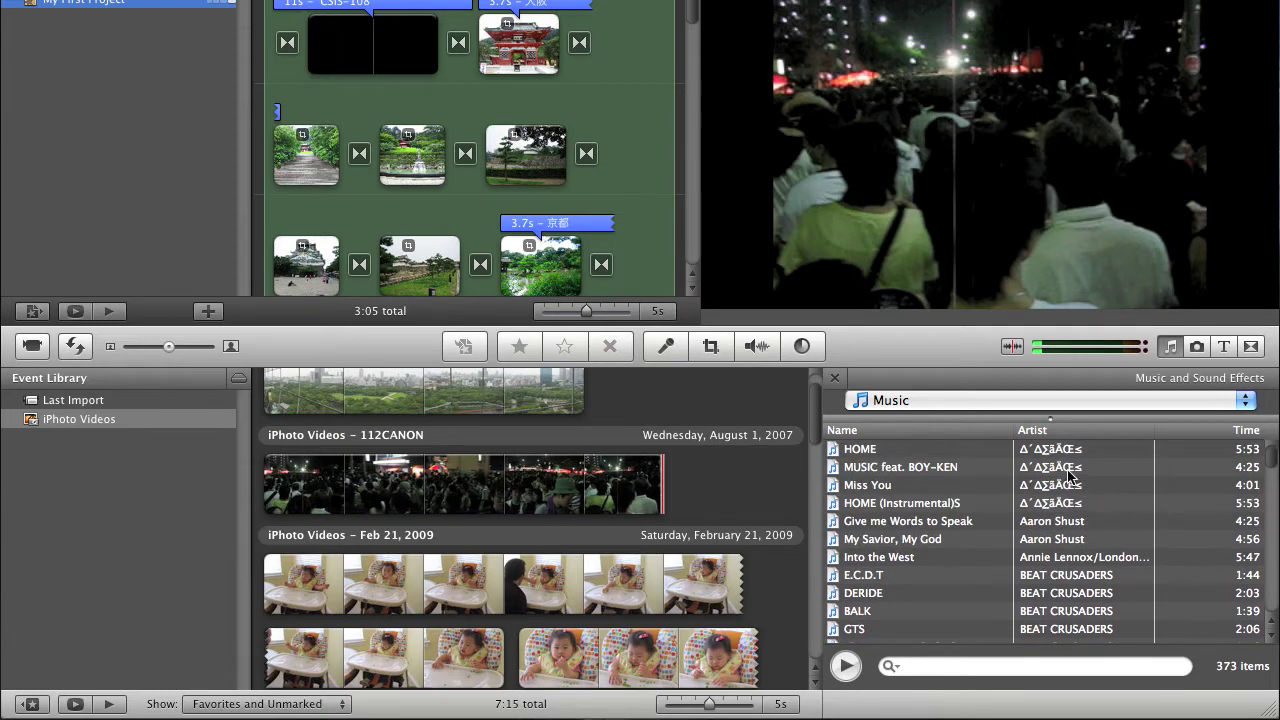
pyautogui.click(1116, 406)
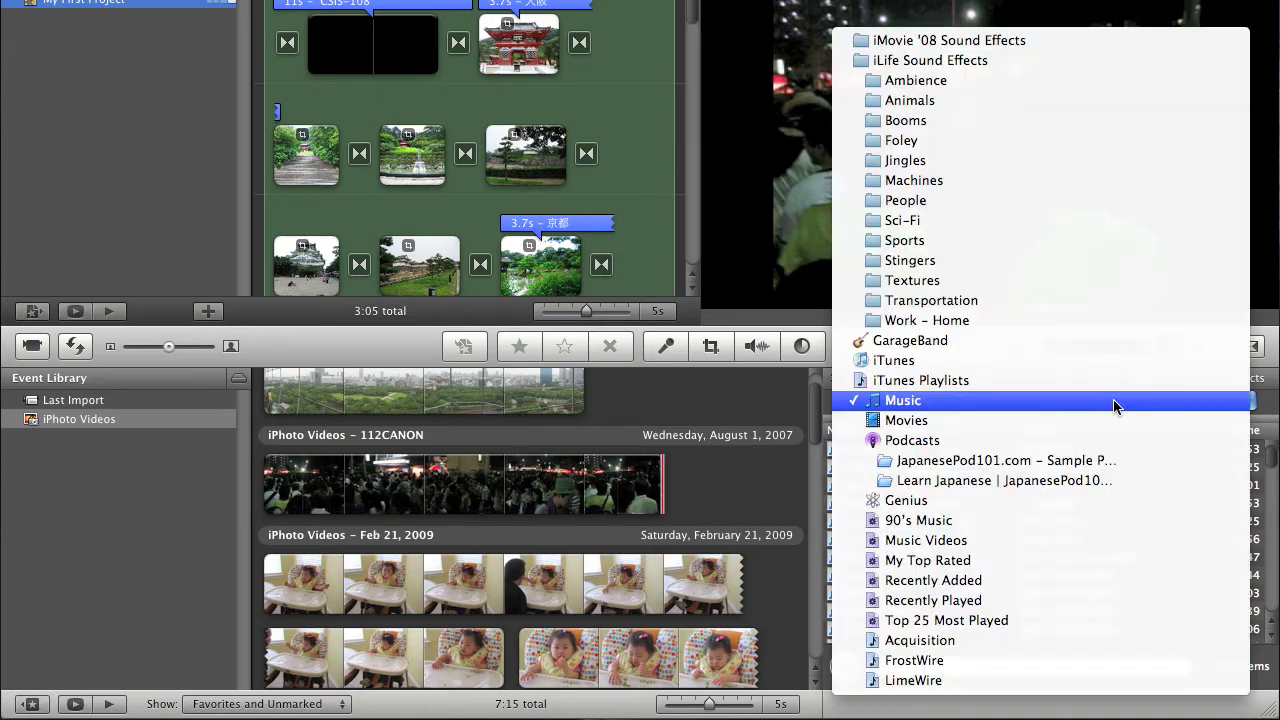
pyautogui.click(1116, 406)
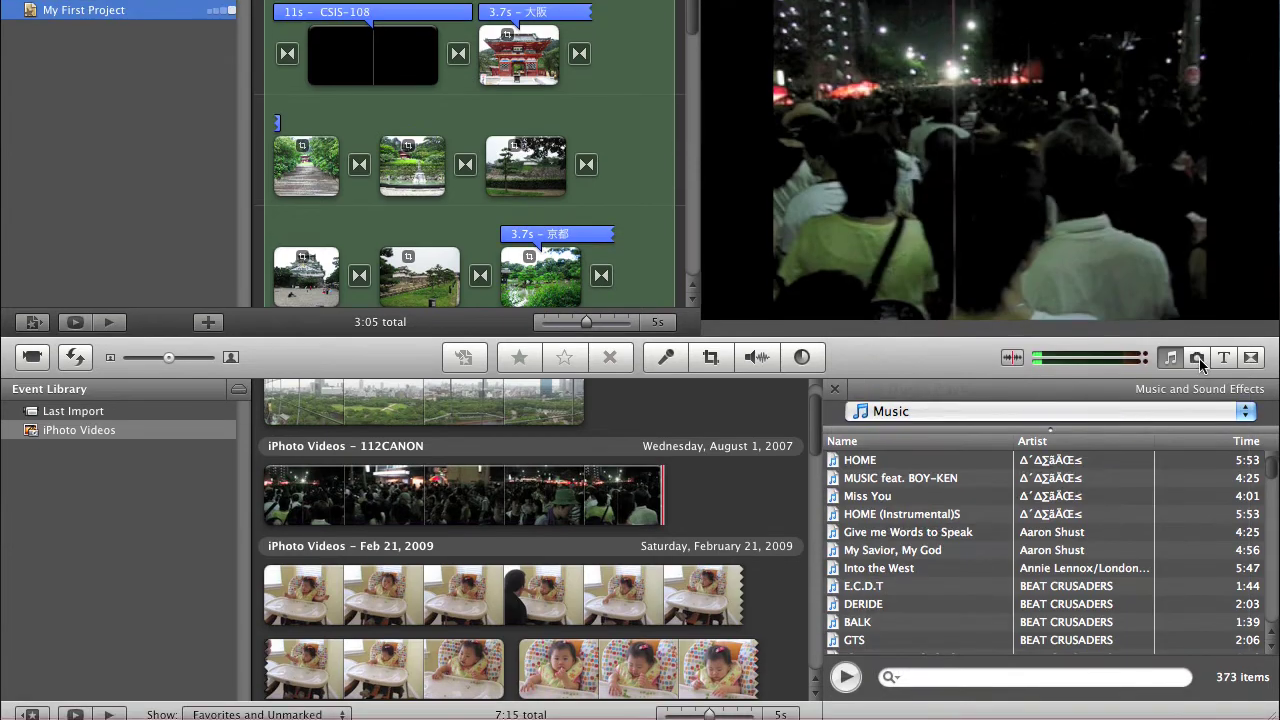
pyautogui.click(1199, 347)
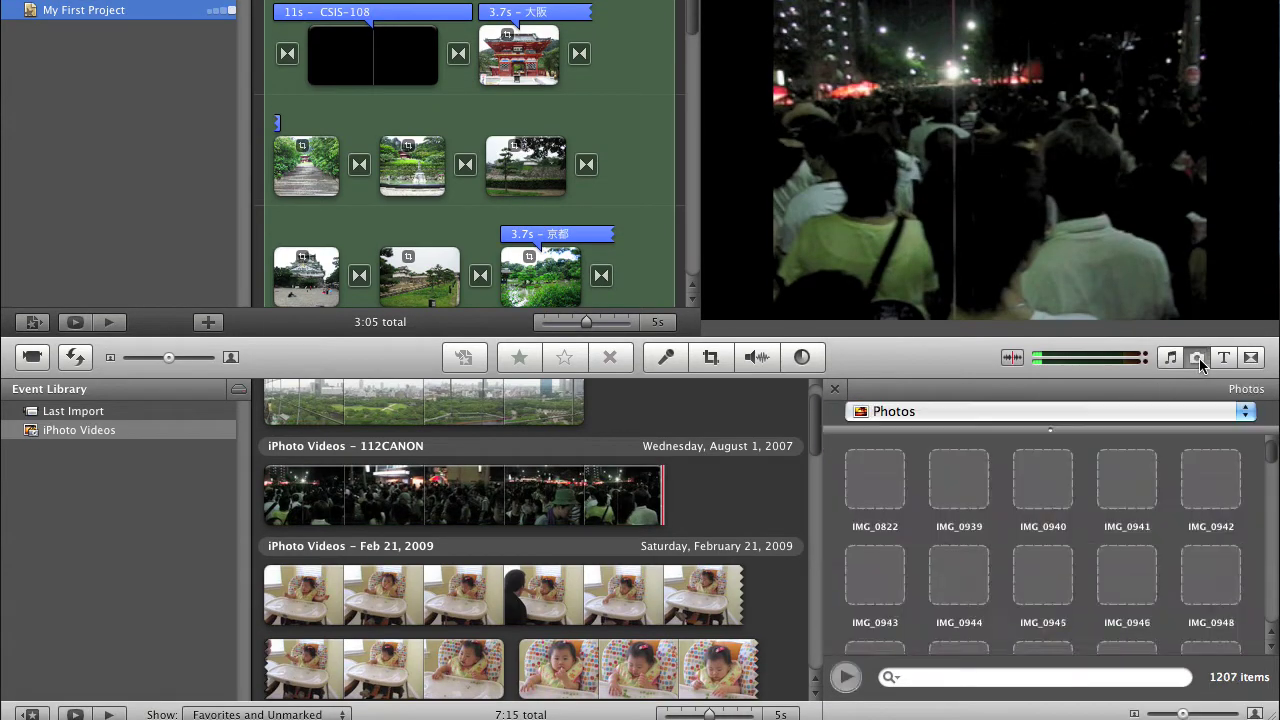
pyautogui.scroll(-5, 1258, 461)
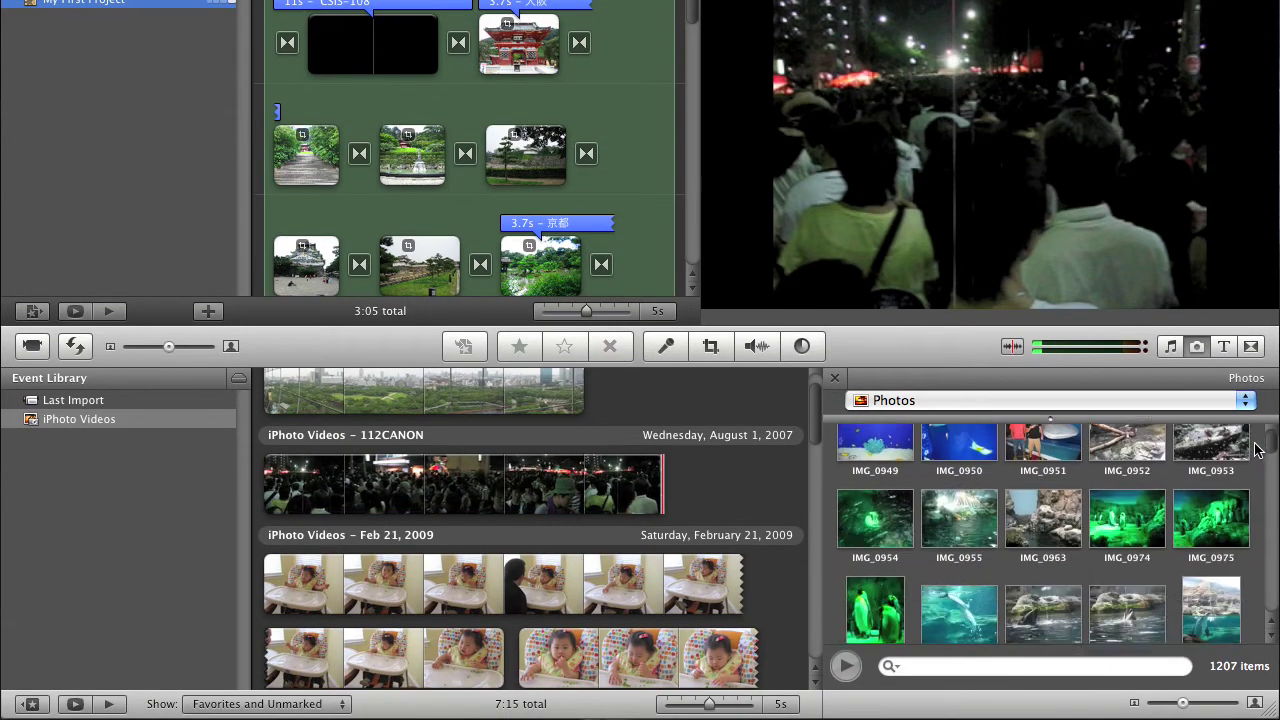
pyautogui.scroll(-10, 1257, 450)
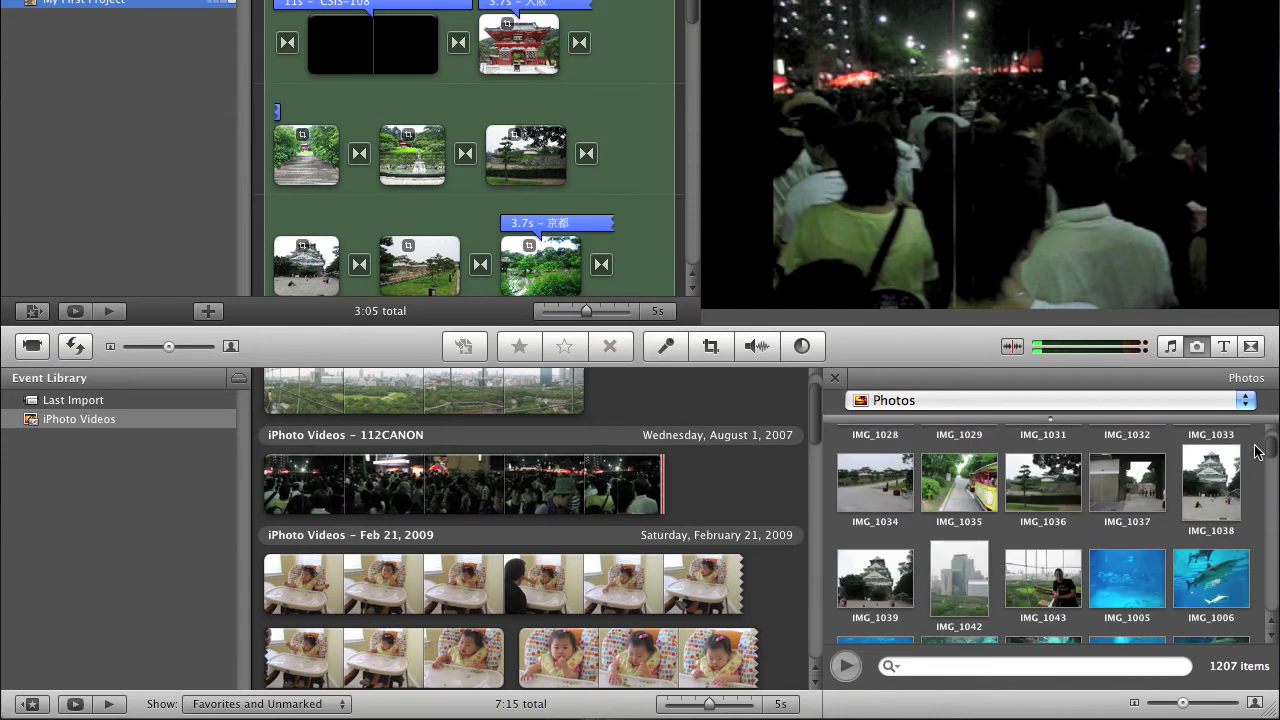
pyautogui.scroll(5, 1252, 455)
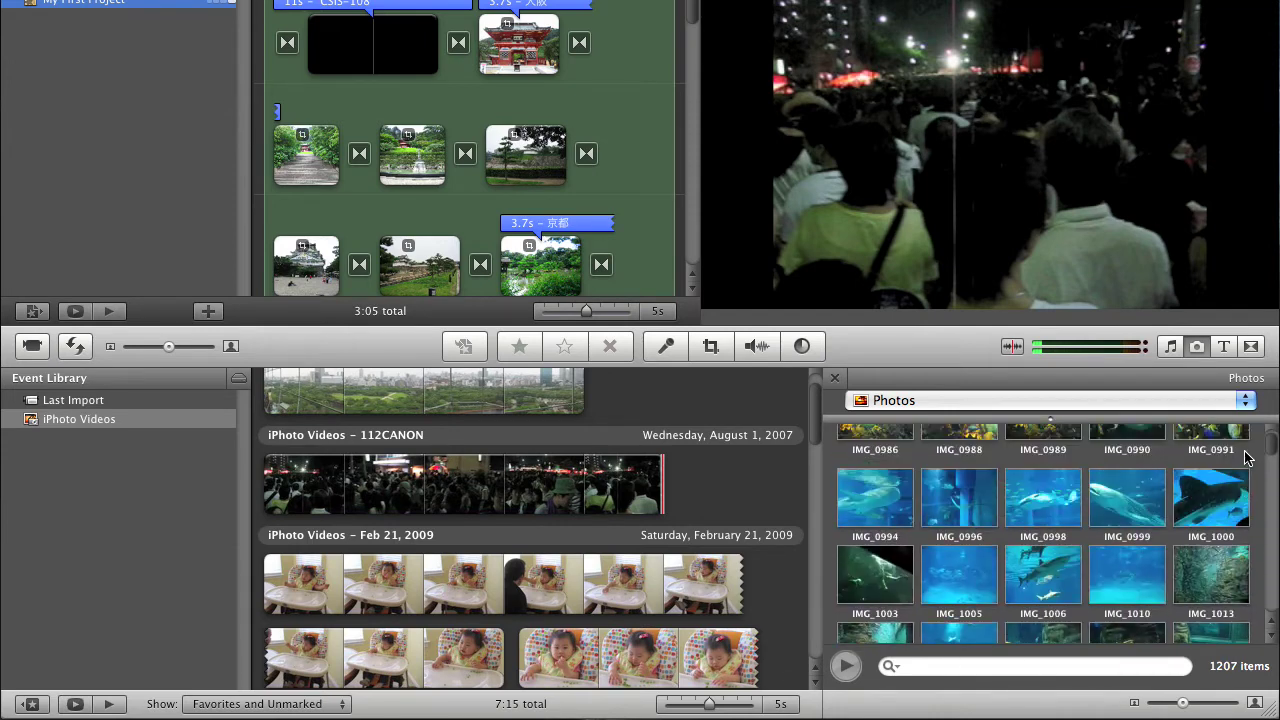
pyautogui.scroll(3, 1240, 452)
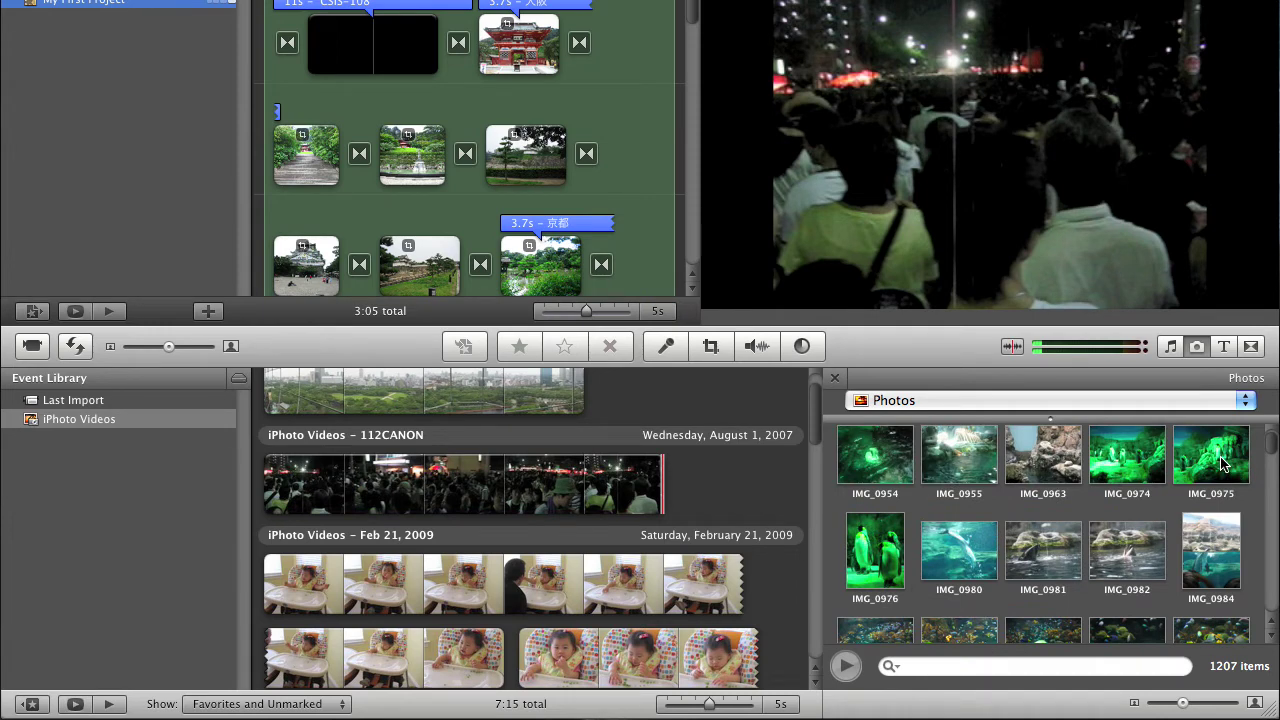
pyautogui.scroll(4, 1228, 455)
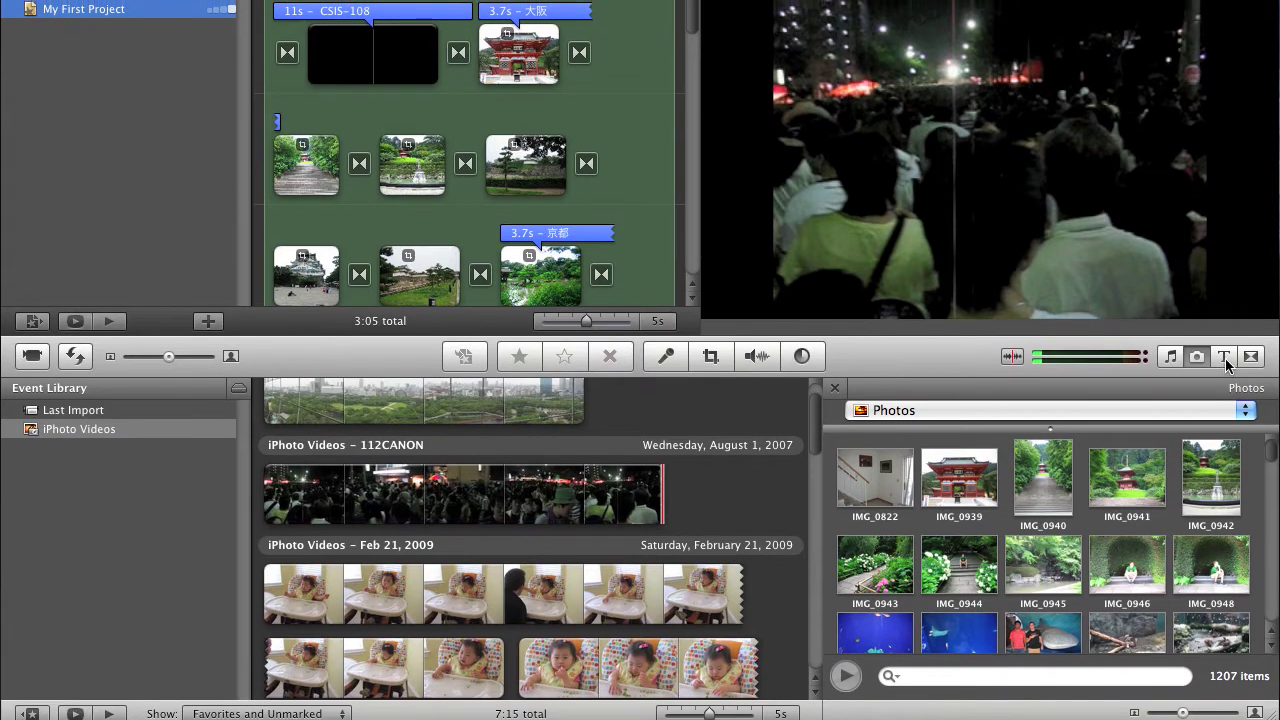
pyautogui.click(1223, 346)
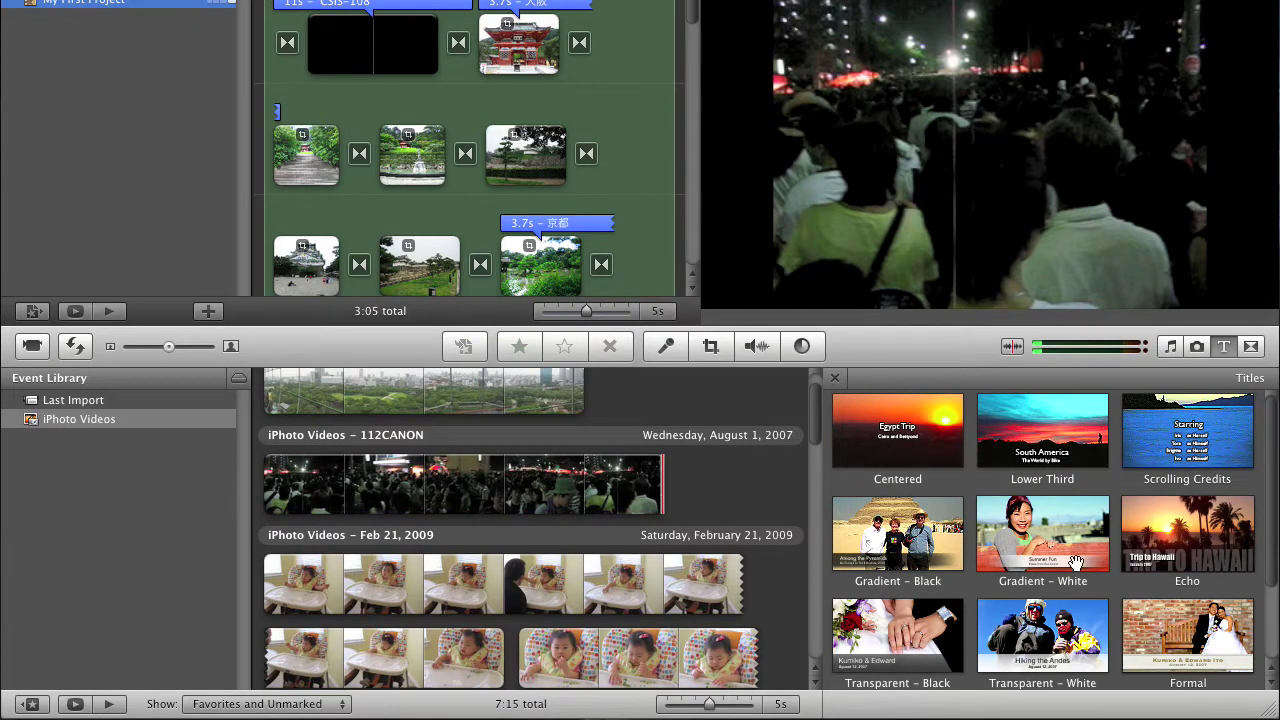
# Place a Centered title on the pagoda clip, accept the warning, then delete the title
pyautogui.moveTo(927, 456); pyautogui.dragTo(518, 170)
pyautogui.moveTo(518, 250); pyautogui.dragTo(520, 140)
pyautogui.moveTo(452, 232); pyautogui.dragTo(423, 244)
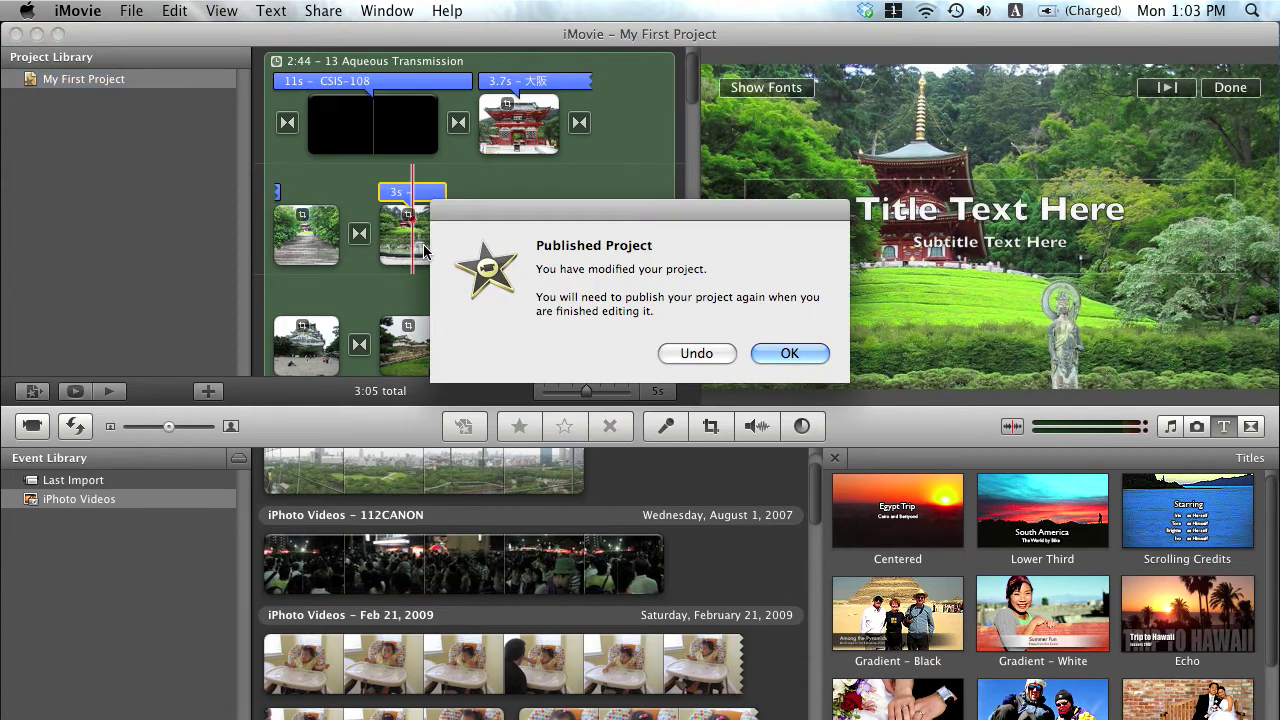
pyautogui.click(772, 355)
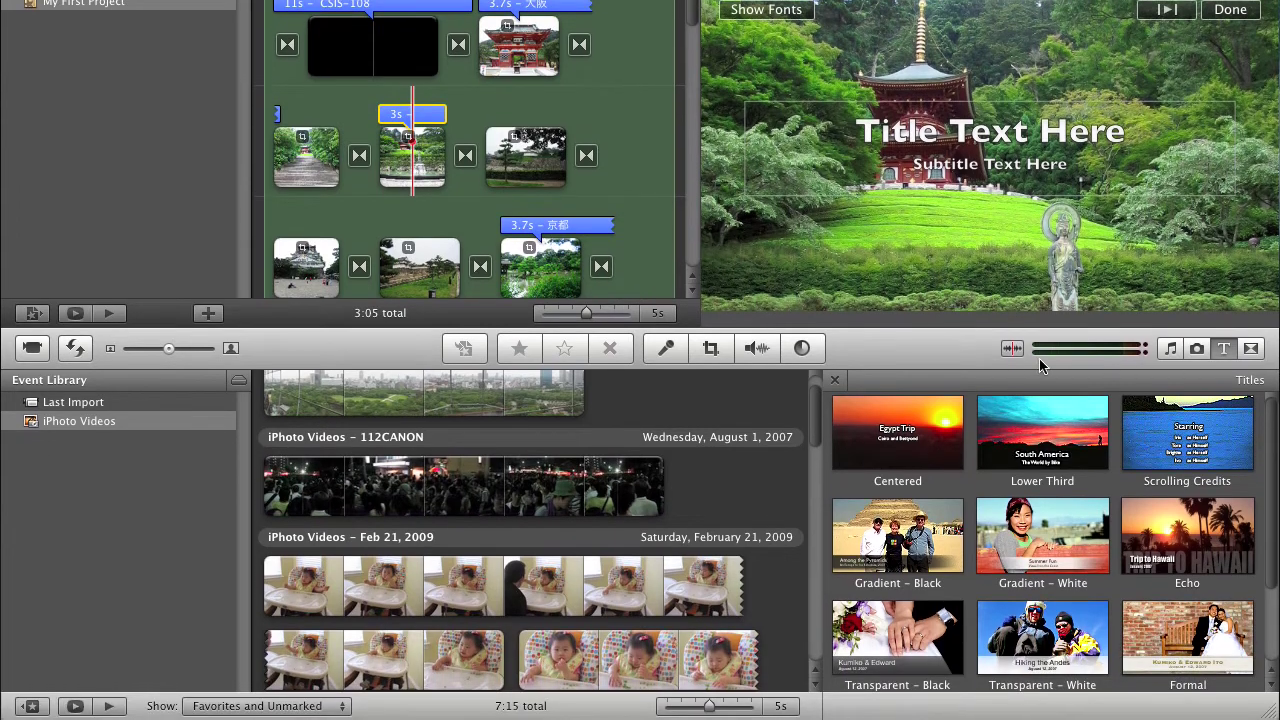
pyautogui.click(752, 387)
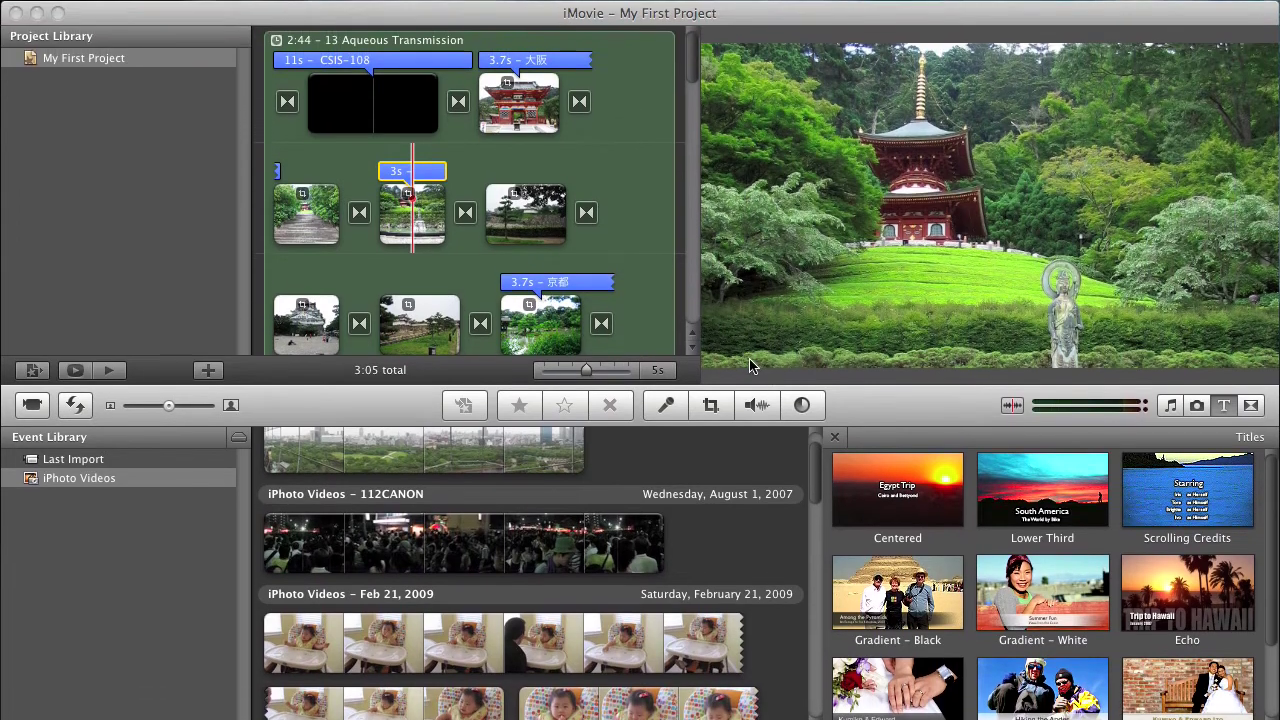
pyautogui.press('Delete')
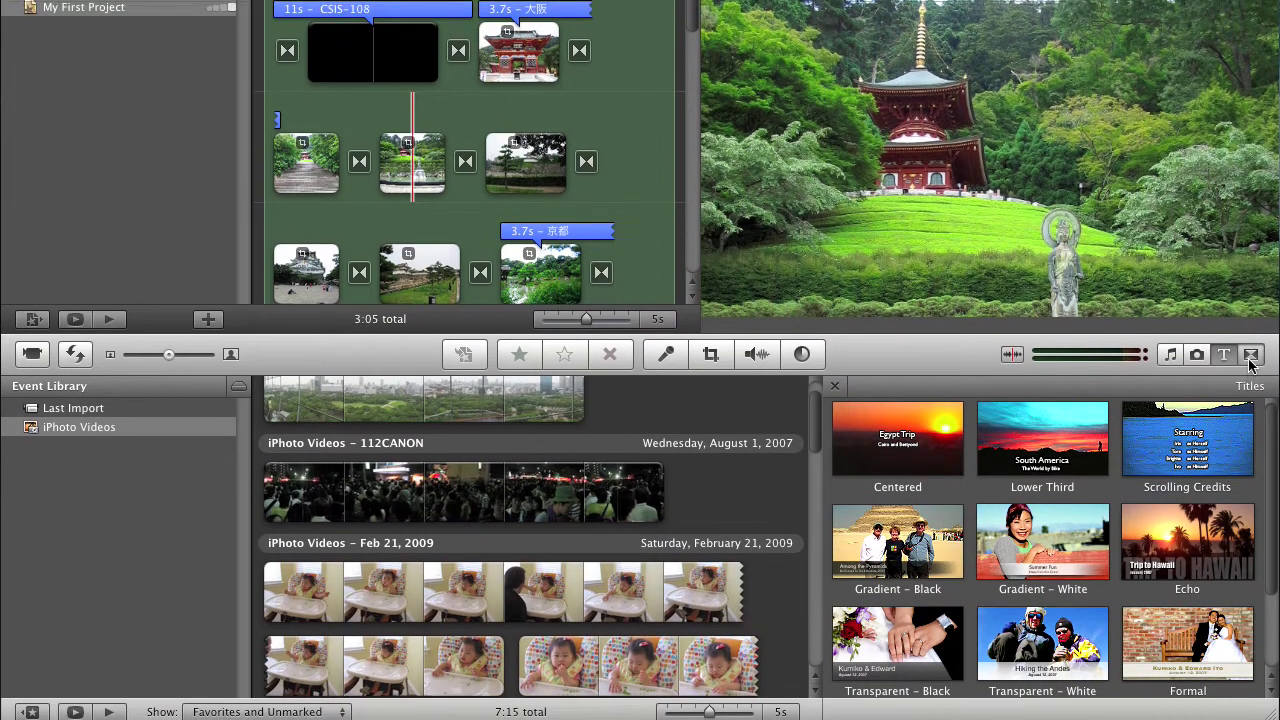
pyautogui.click(1250, 346)
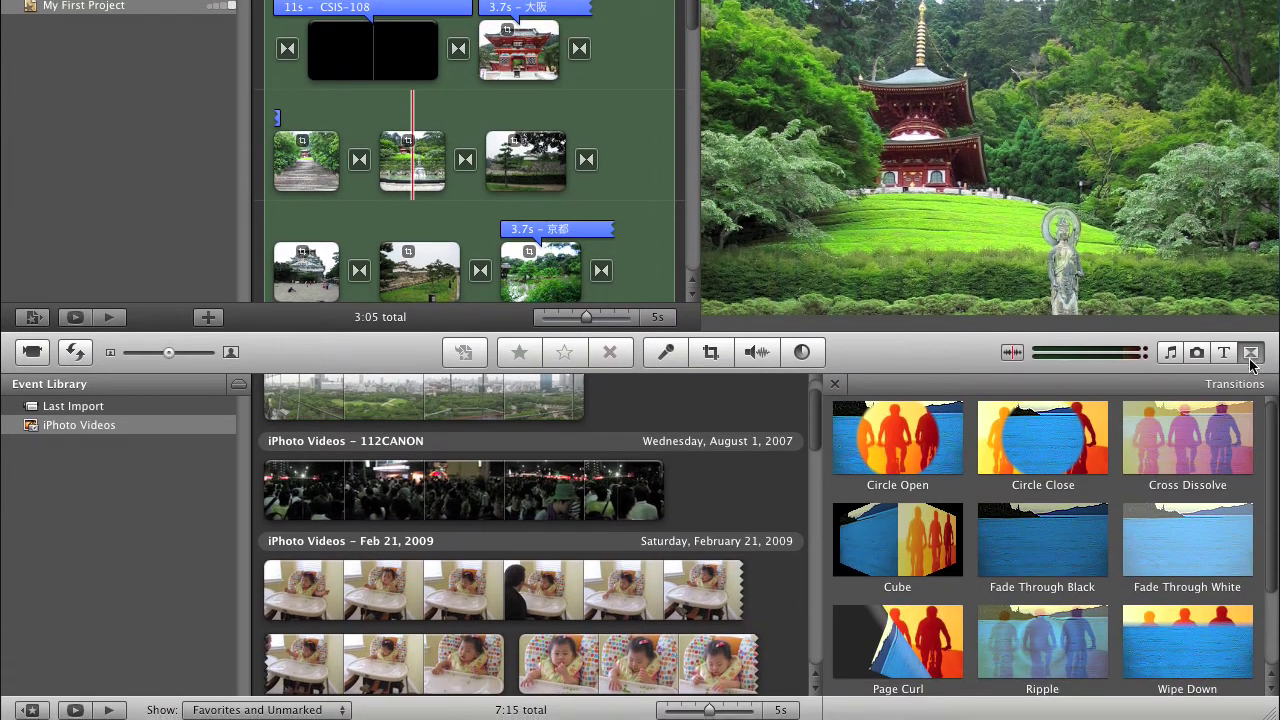
pyautogui.scroll(-2, 1190, 465)
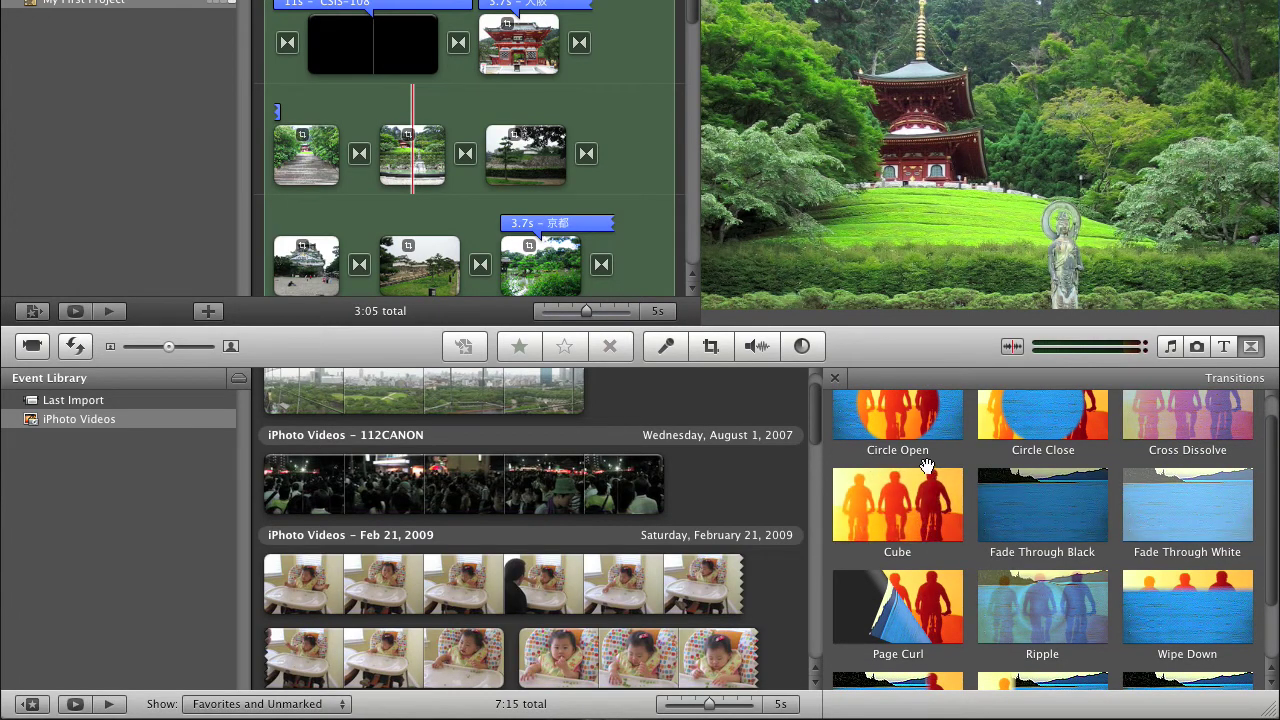
pyautogui.scroll(2, 946, 452)
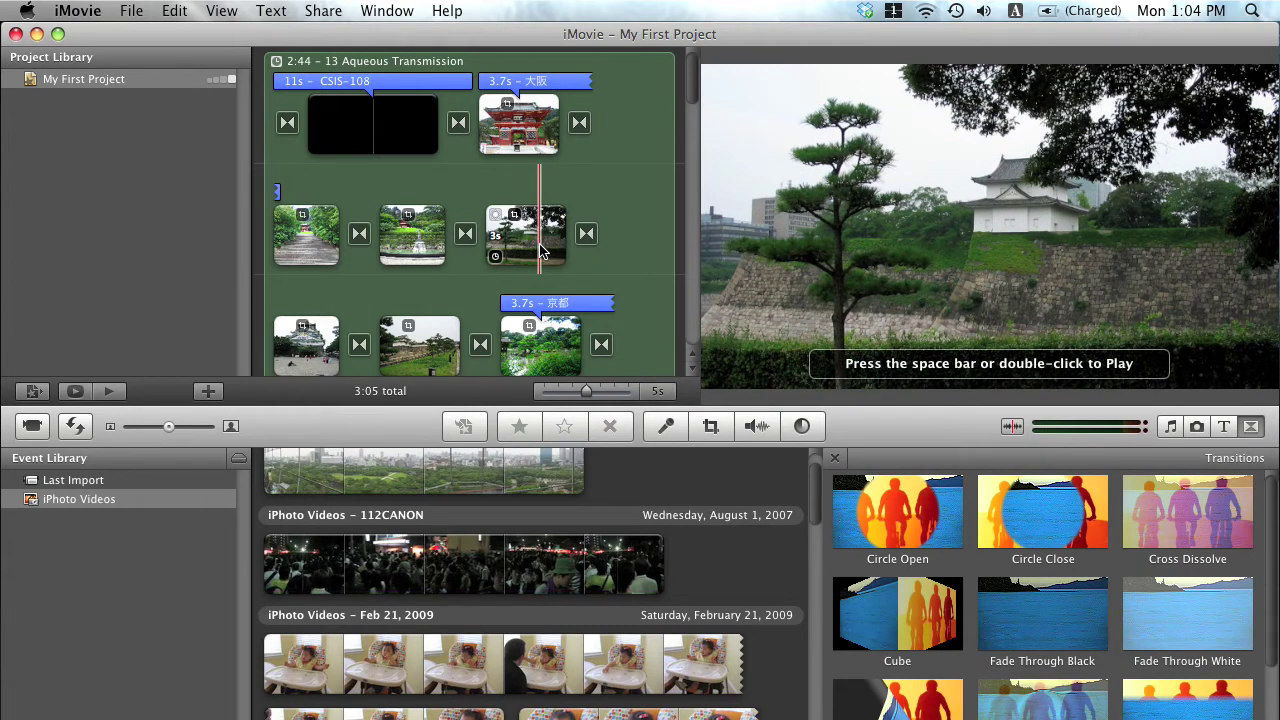
pyautogui.scroll(-2, 582, 191)
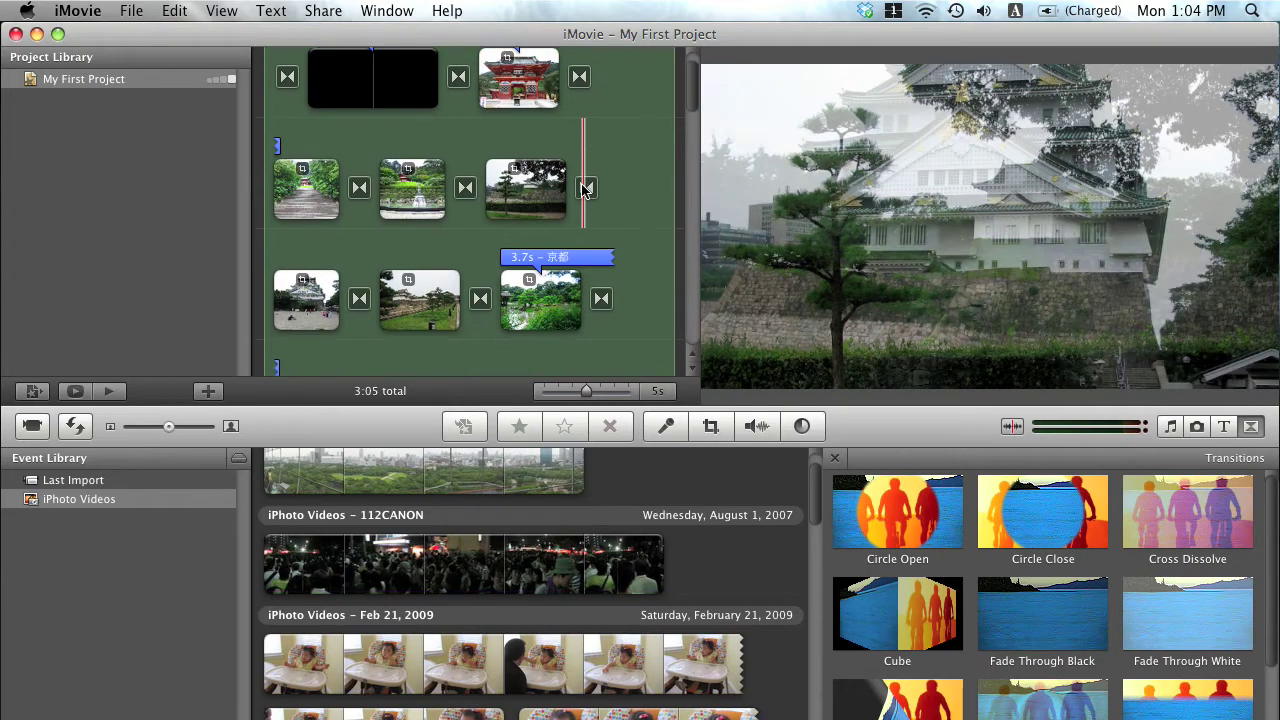
pyautogui.scroll(2, 580, 185)
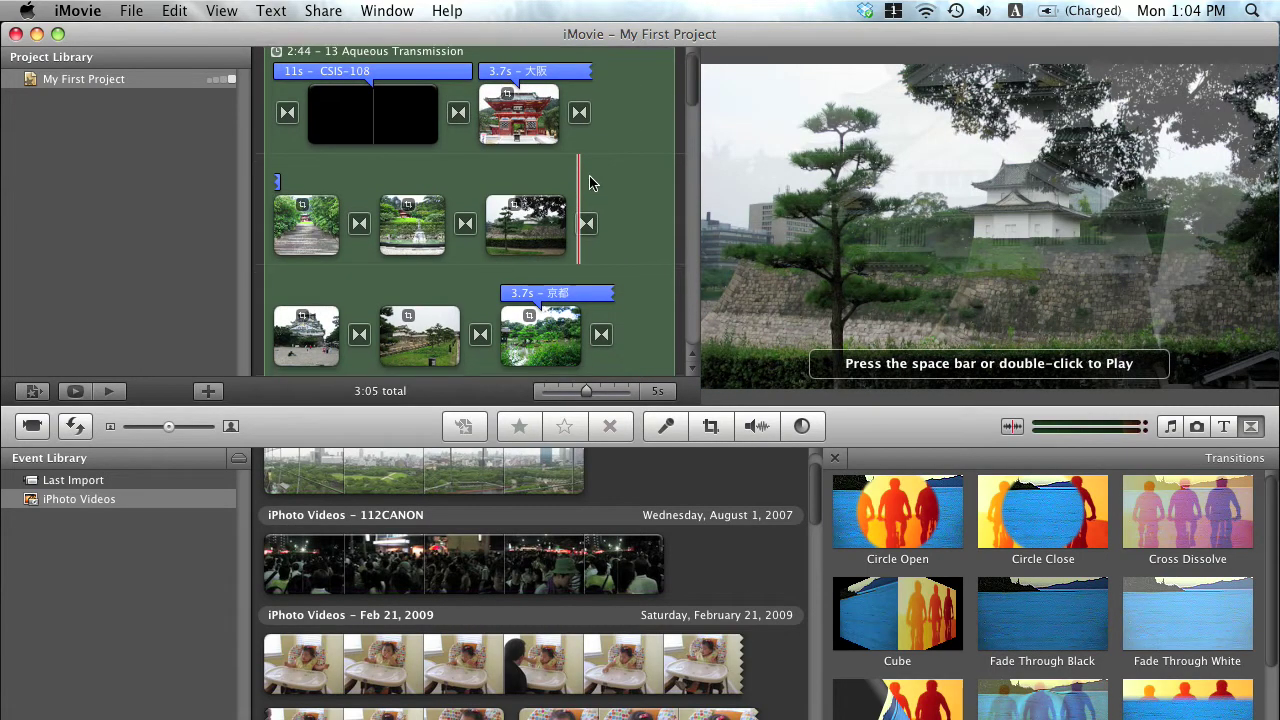
pyautogui.scroll(-3, 588, 176)
pyautogui.scroll(3, 591, 170)
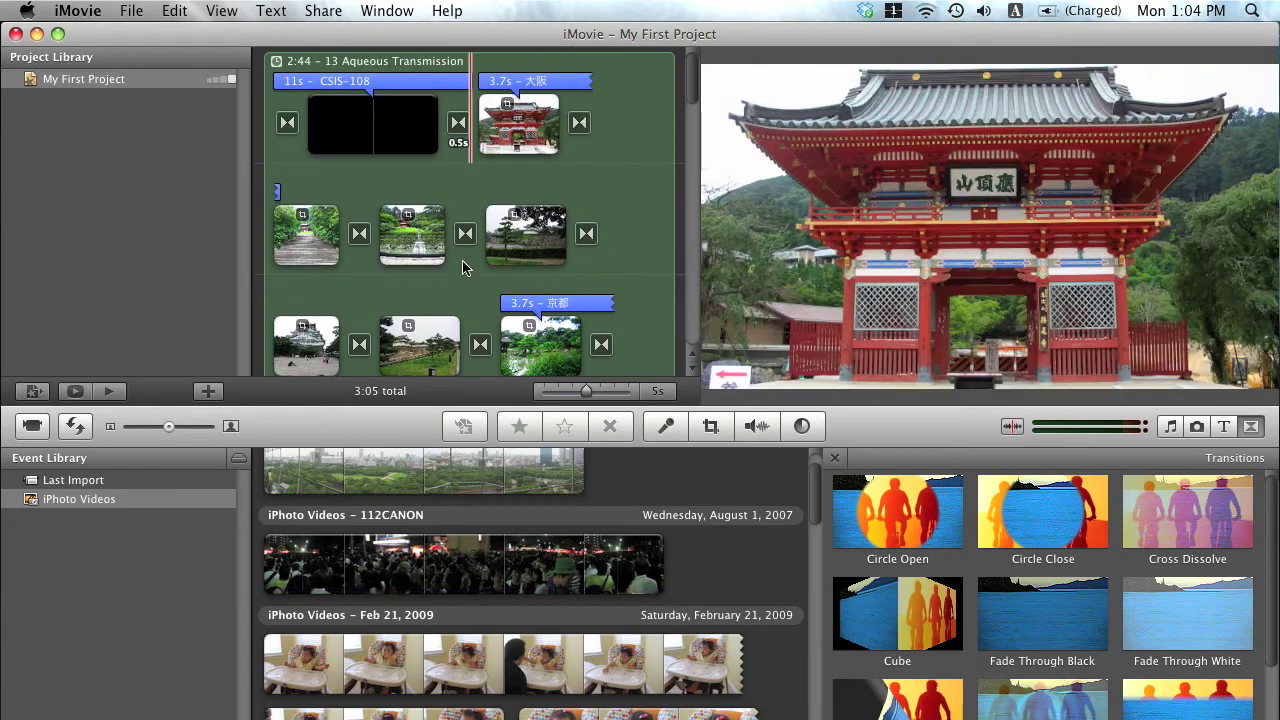
pyautogui.scroll(-5, 498, 170)
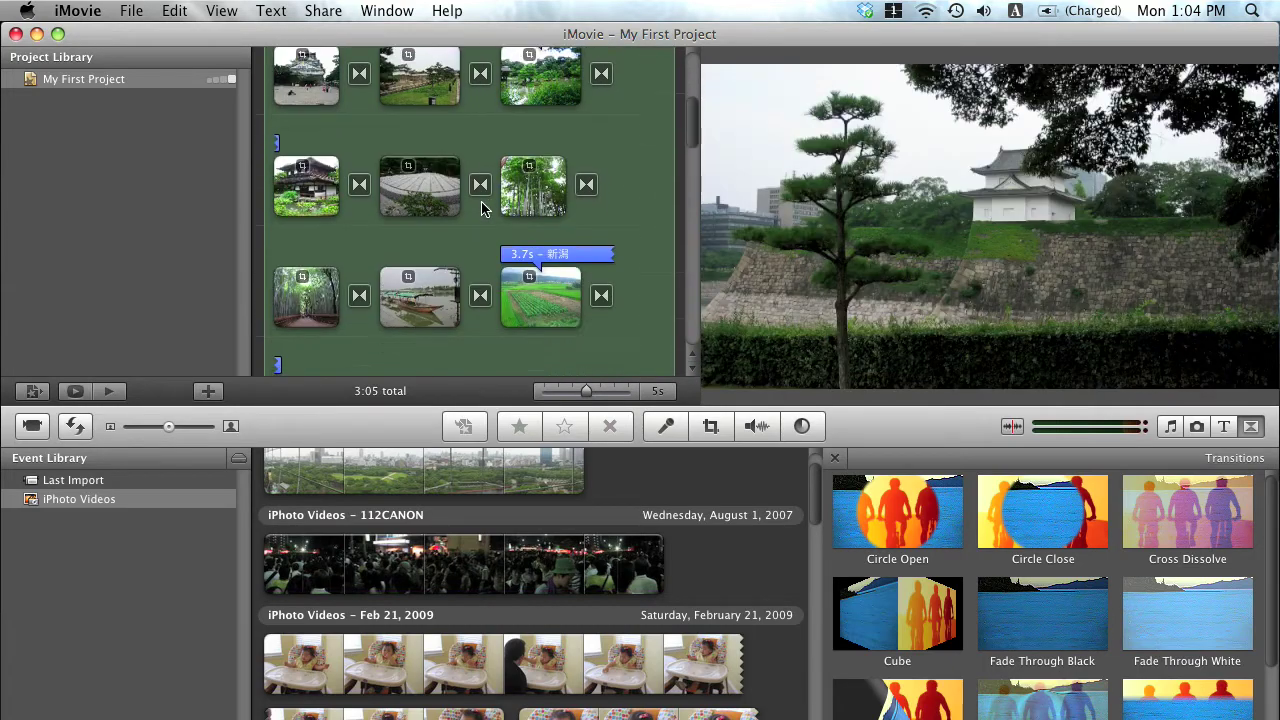
pyautogui.scroll(-2, 490, 235)
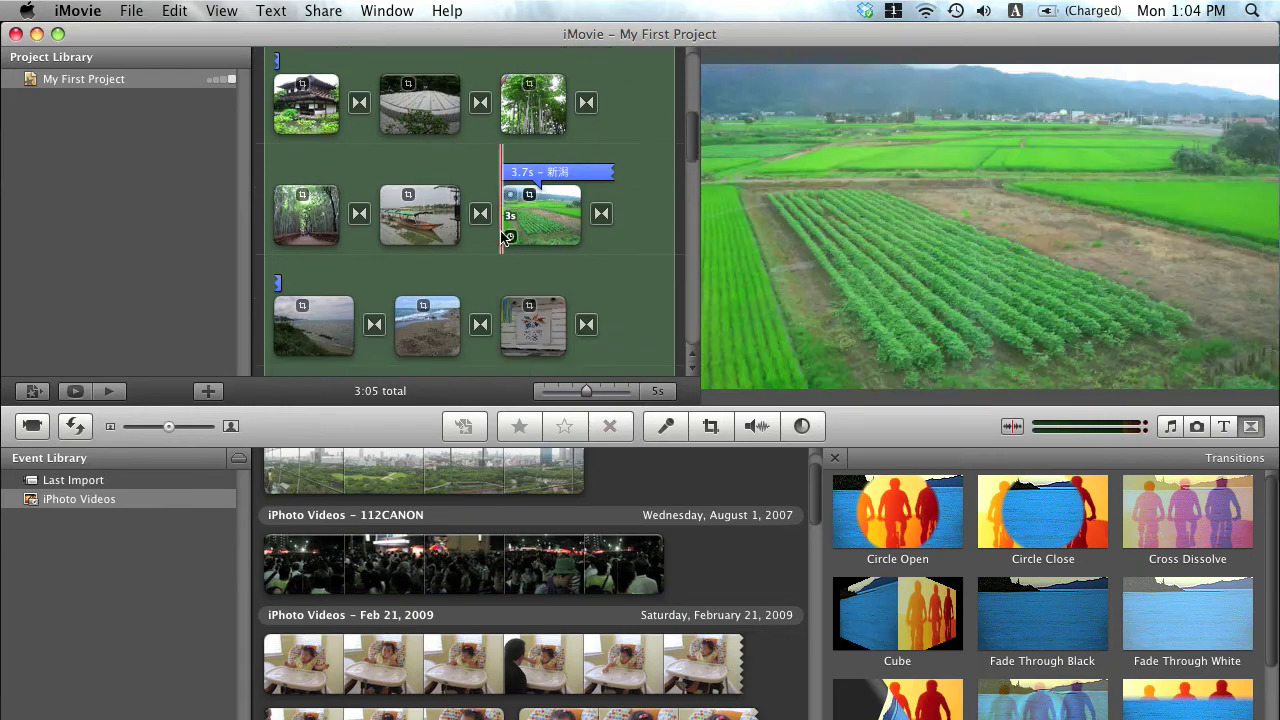
pyautogui.scroll(-4, 490, 235)
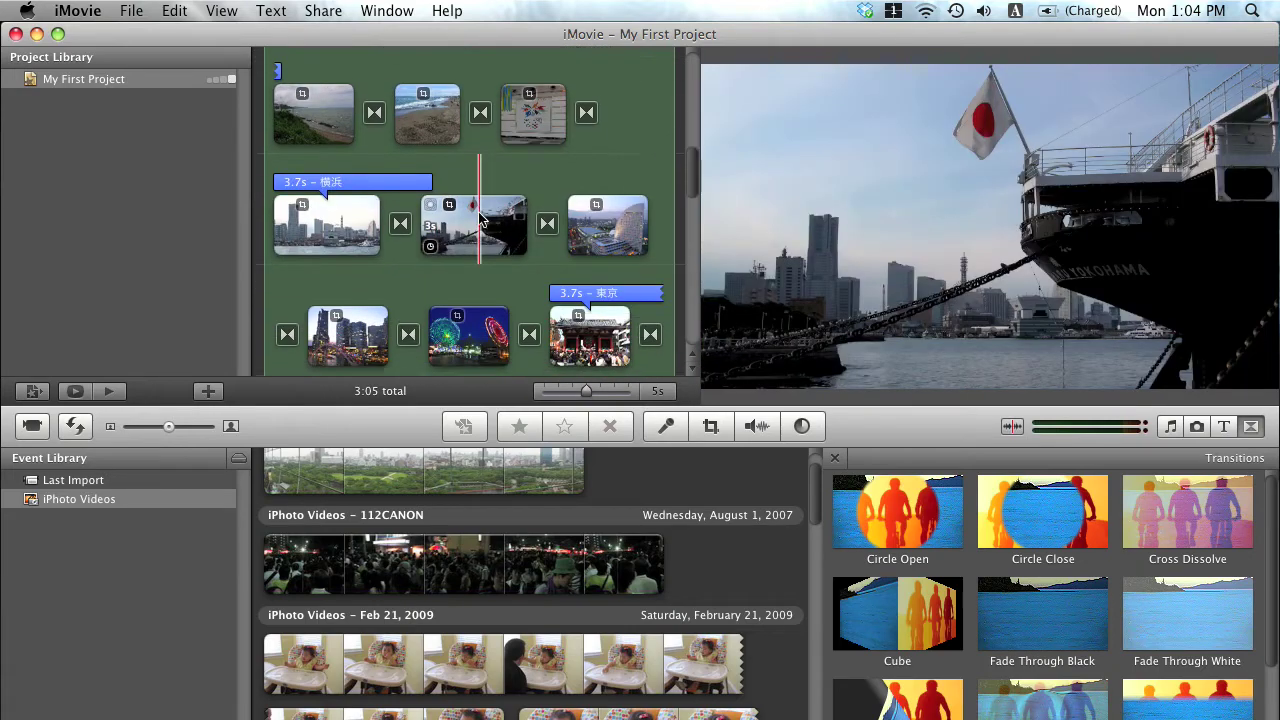
pyautogui.scroll(-1, 475, 210)
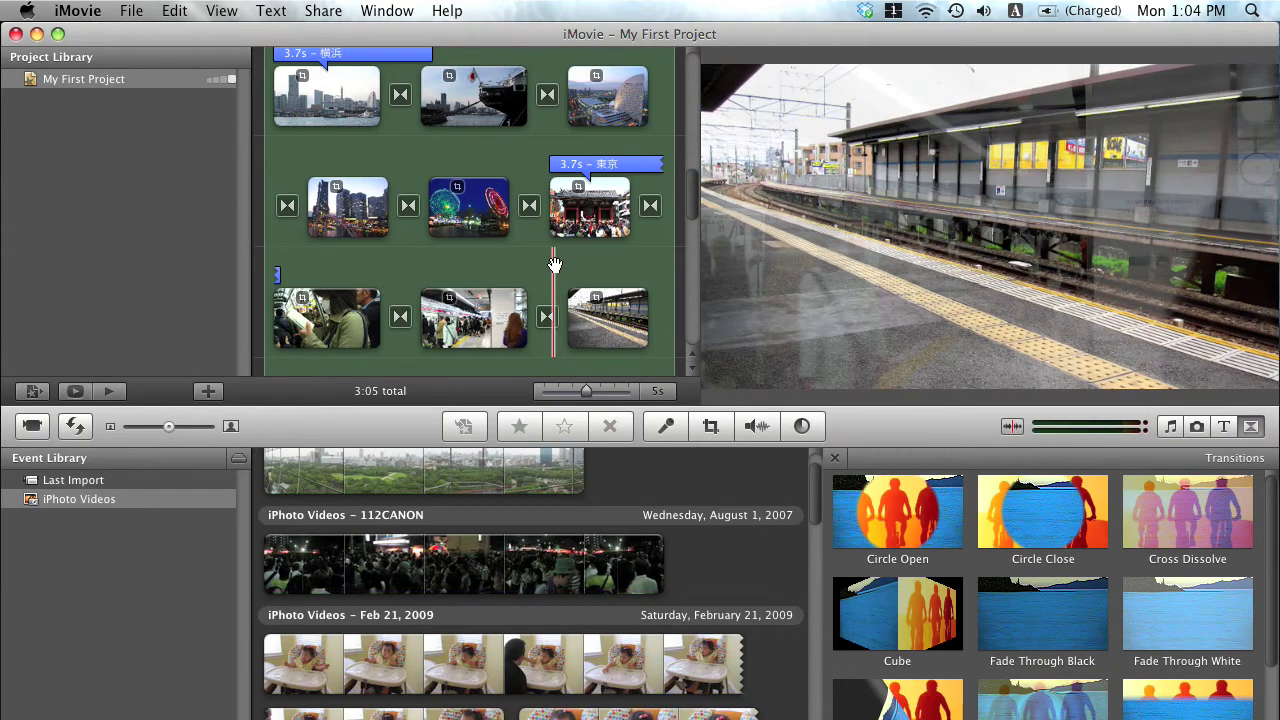
pyautogui.scroll(-3, 555, 264)
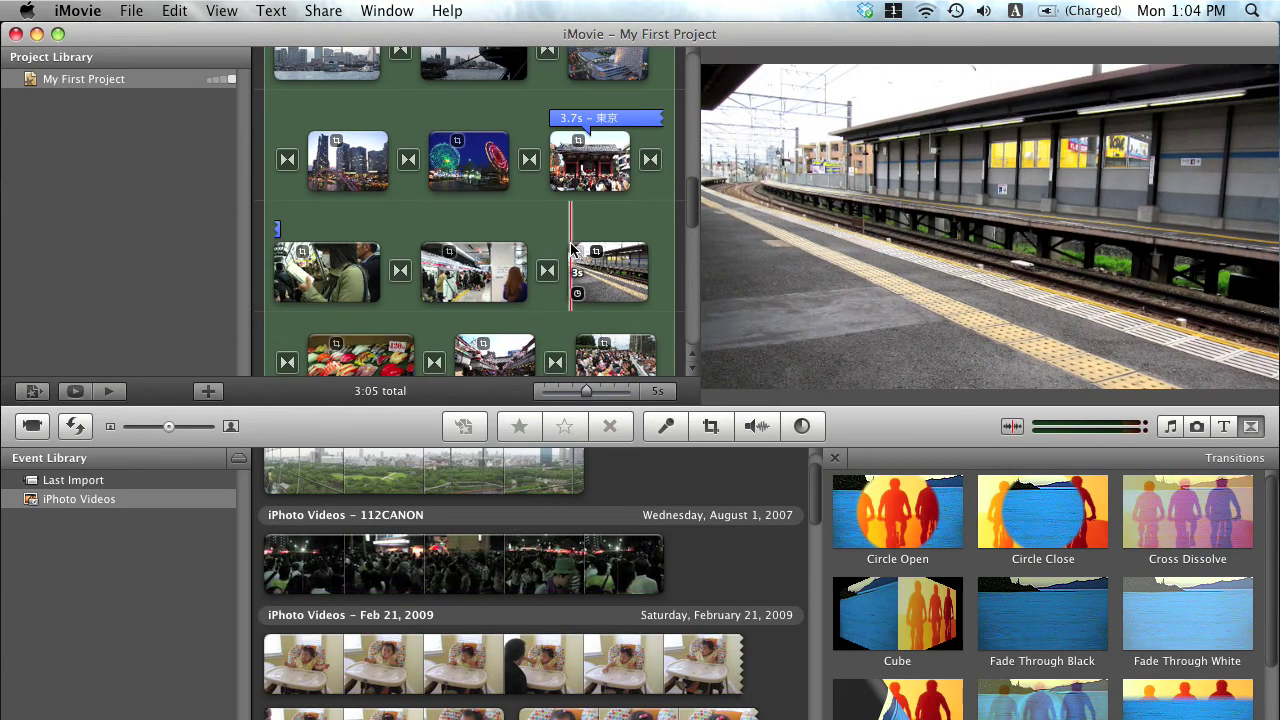
pyautogui.scroll(10, 573, 245)
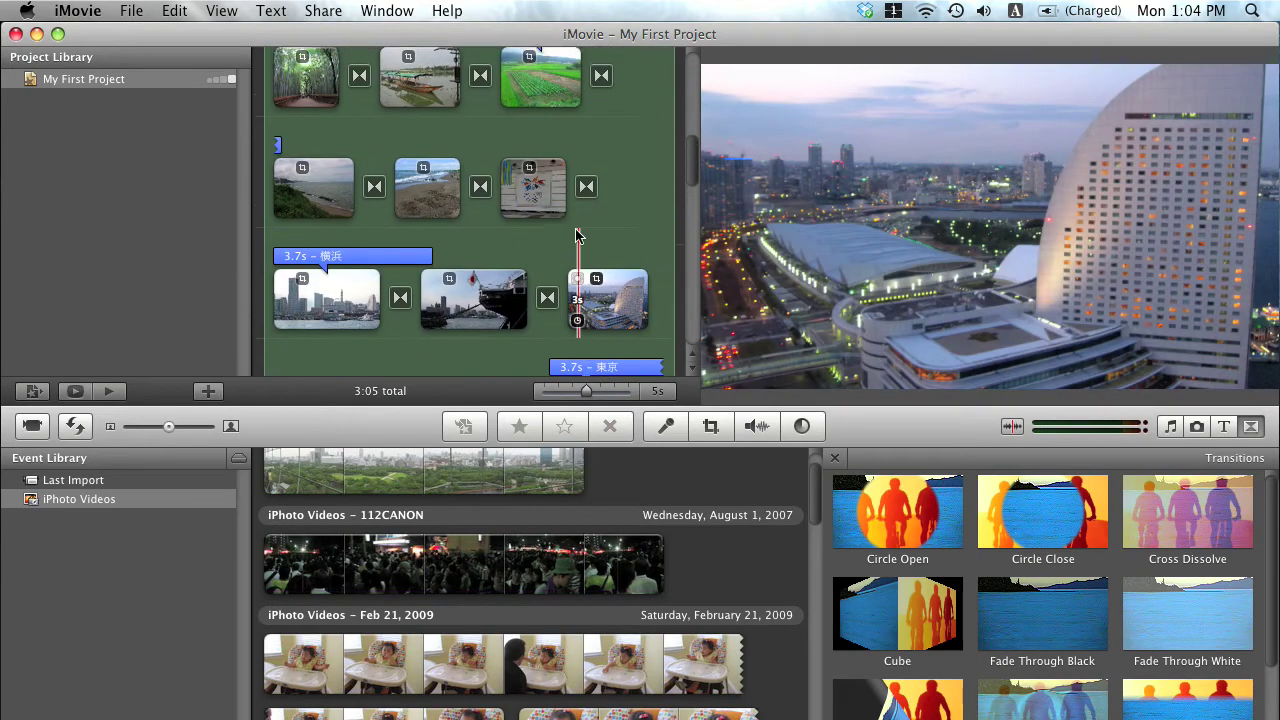
pyautogui.scroll(10, 540, 220)
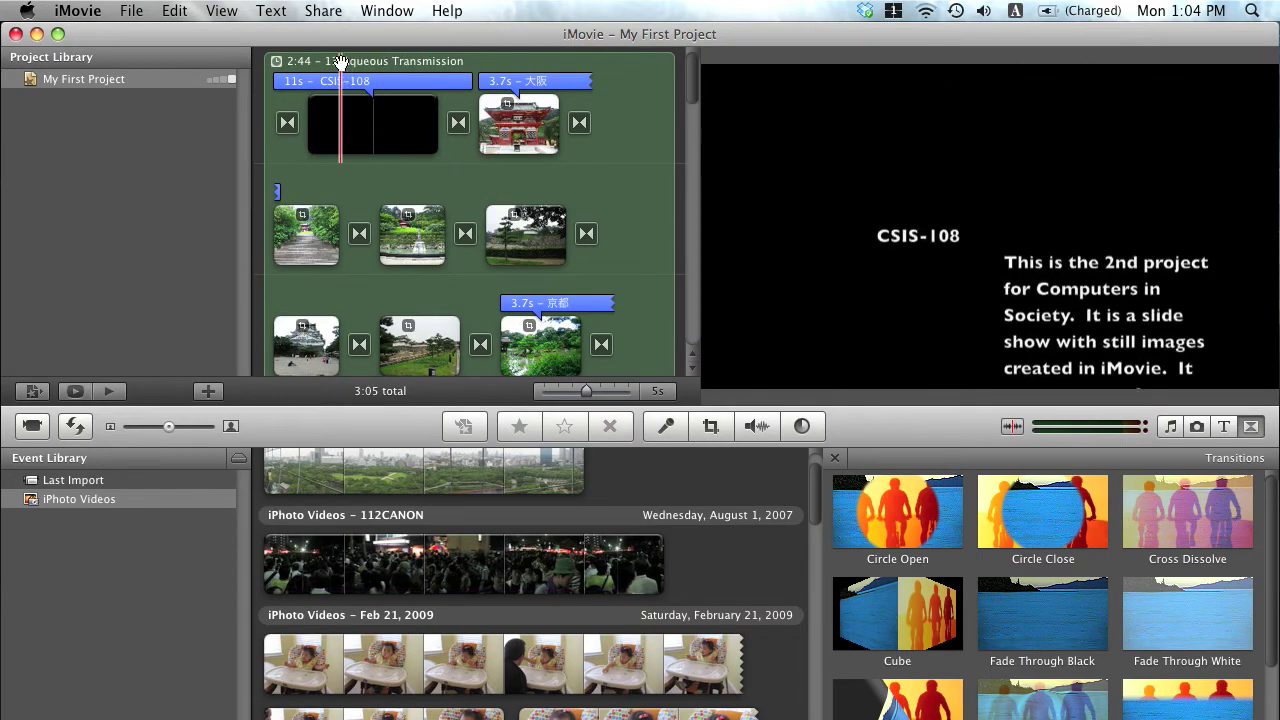
pyautogui.press('space')
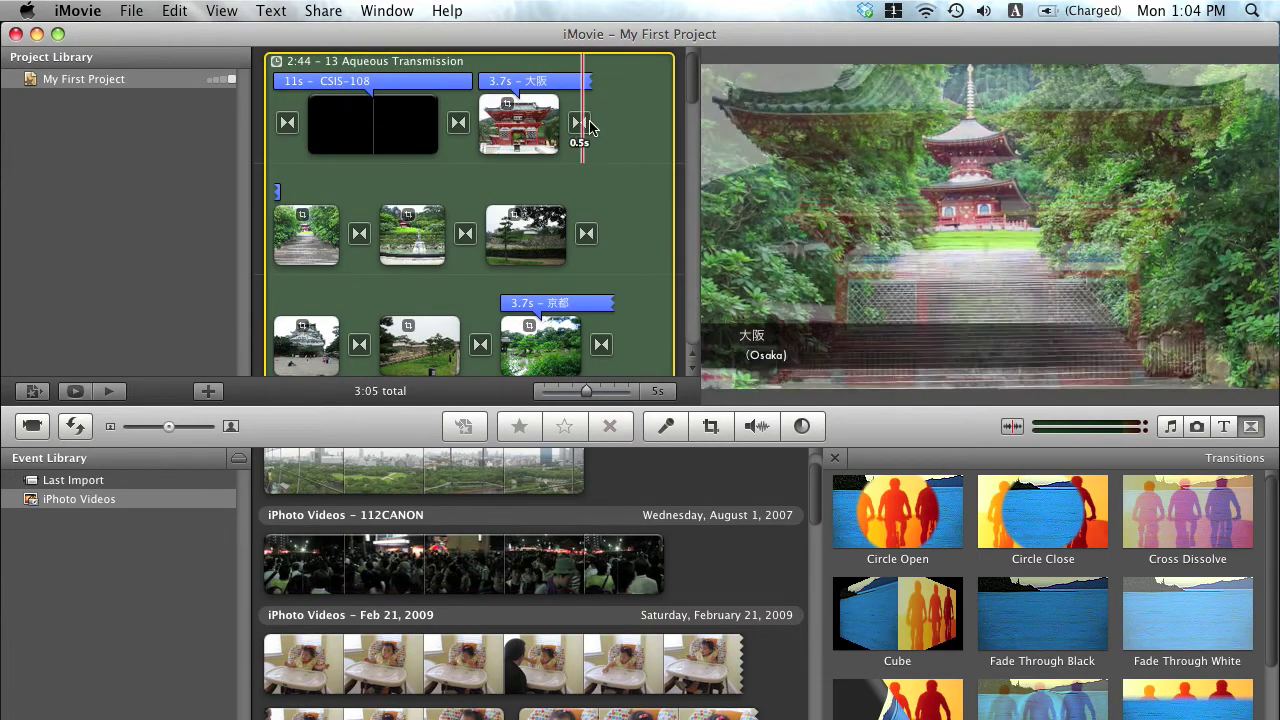
pyautogui.press('space')
pyautogui.scroll(-8, 590, 125)
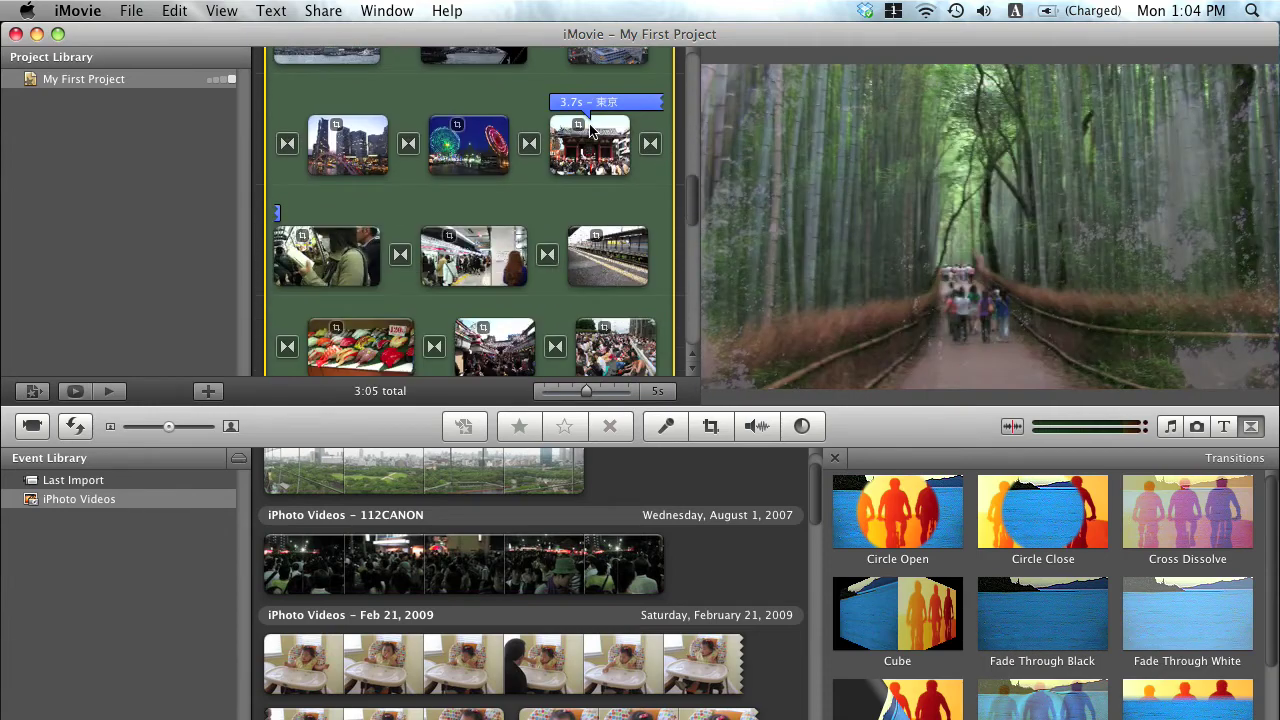
pyautogui.scroll(10, 593, 130)
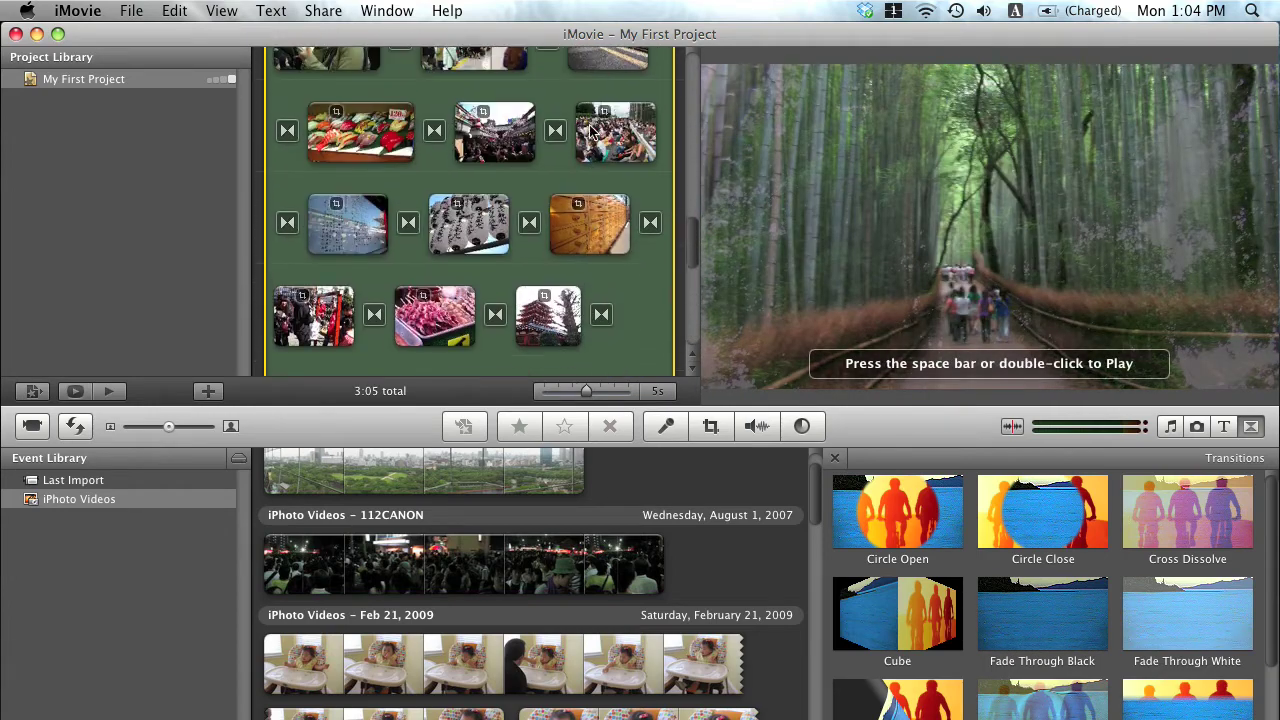
pyautogui.scroll(8, 590, 130)
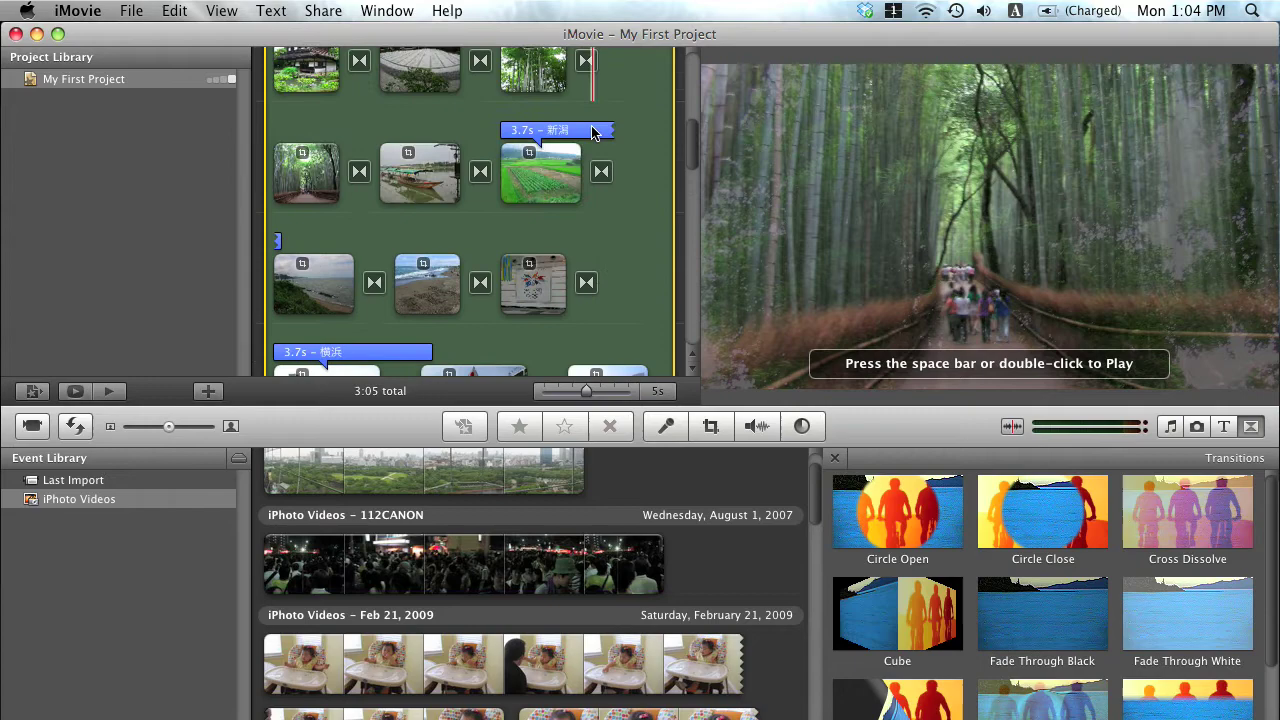
pyautogui.scroll(-10, 593, 130)
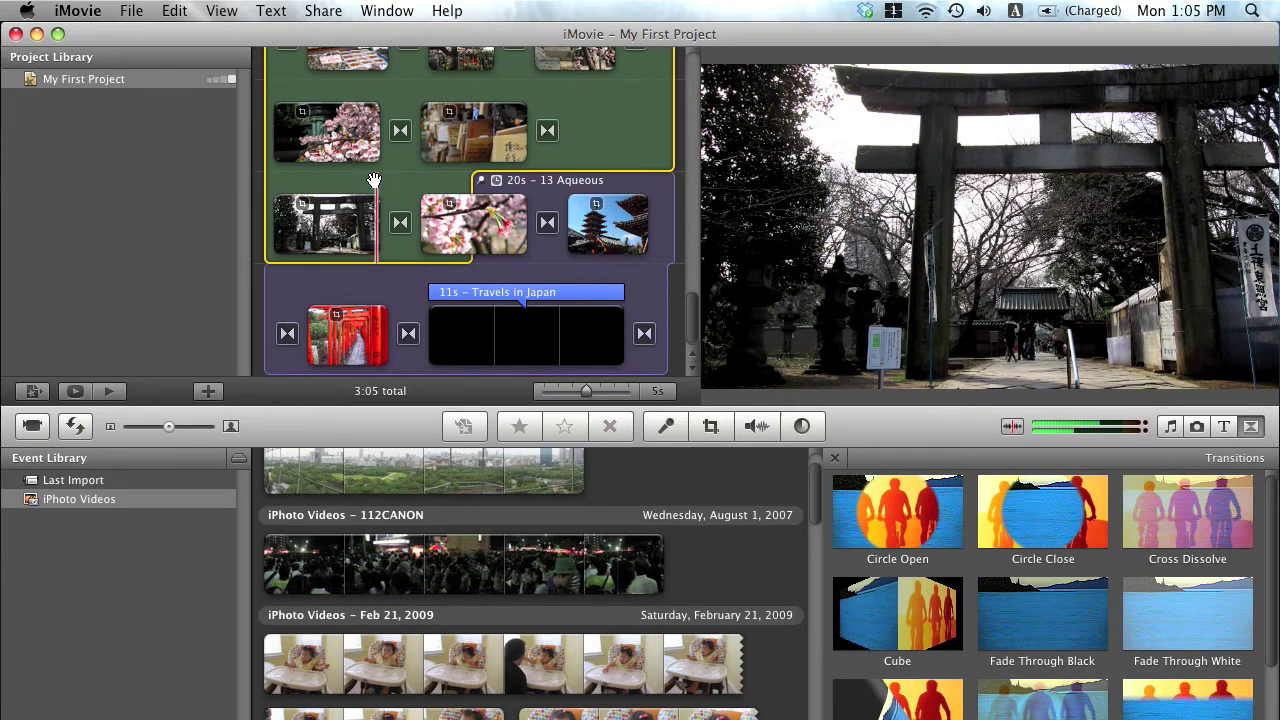
pyautogui.press('space')
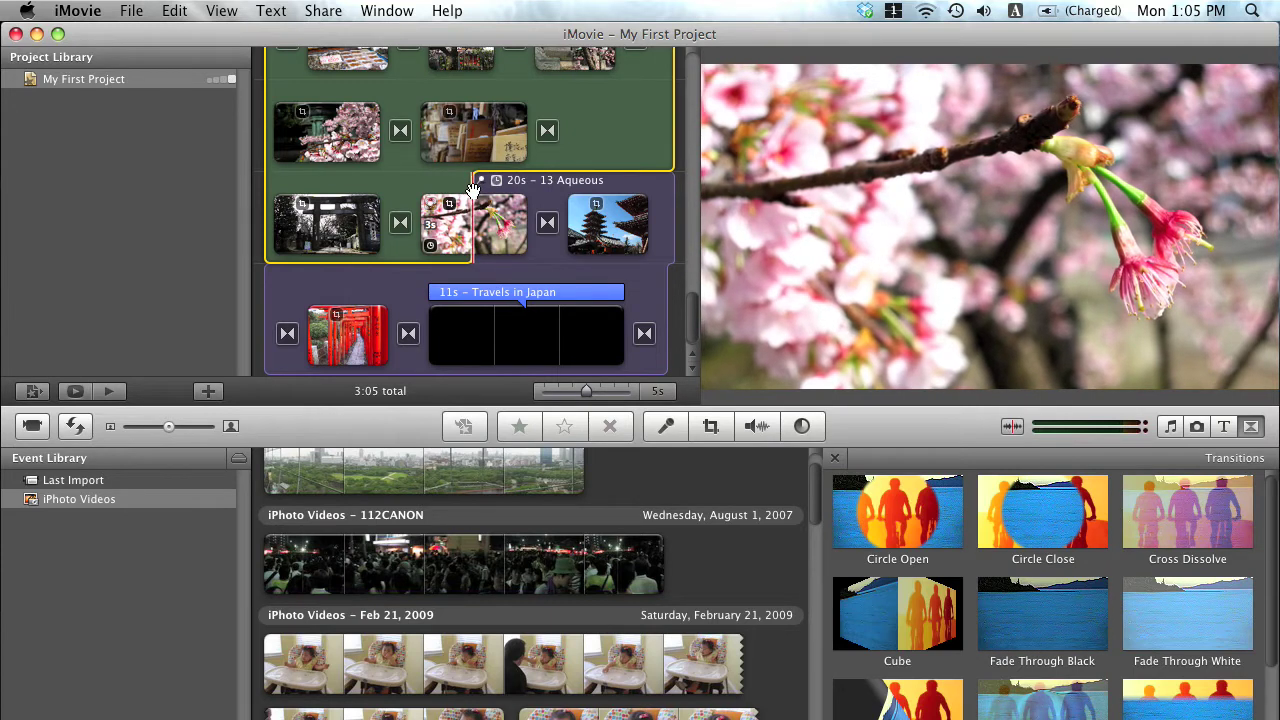
pyautogui.scroll(-1, 472, 191)
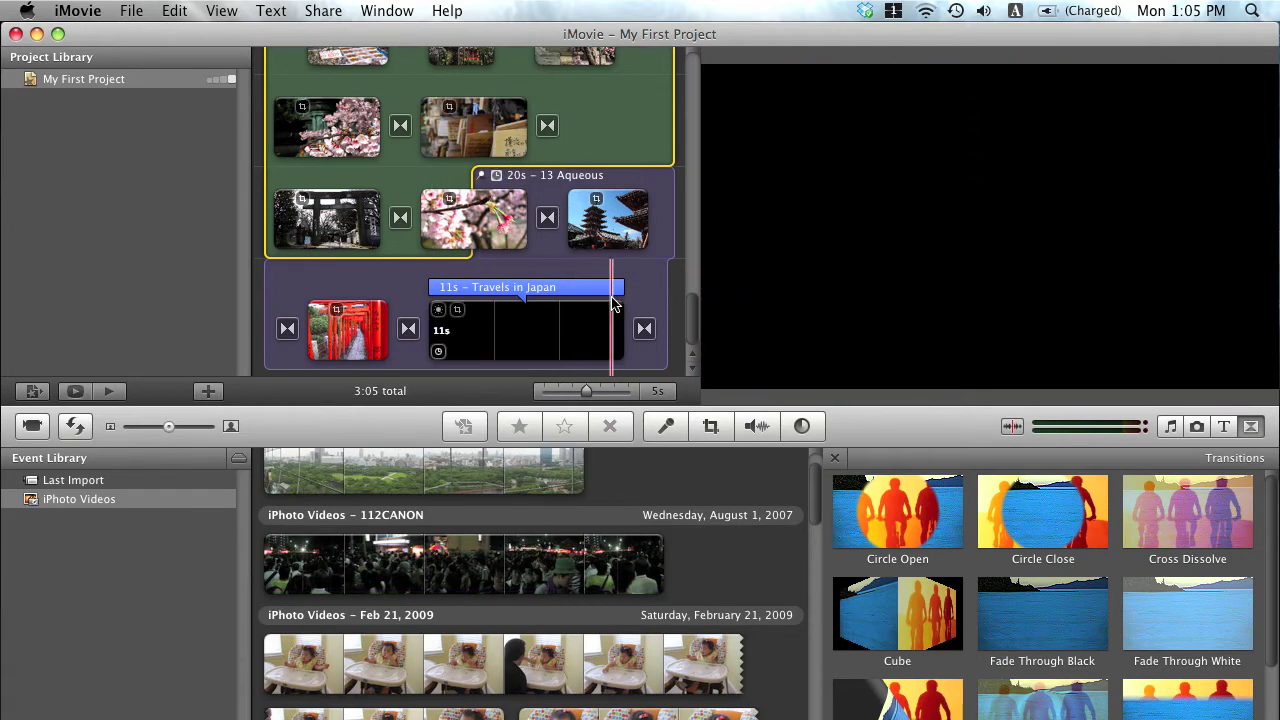
pyautogui.scroll(2, 519, 232)
pyautogui.scroll(3, 519, 232)
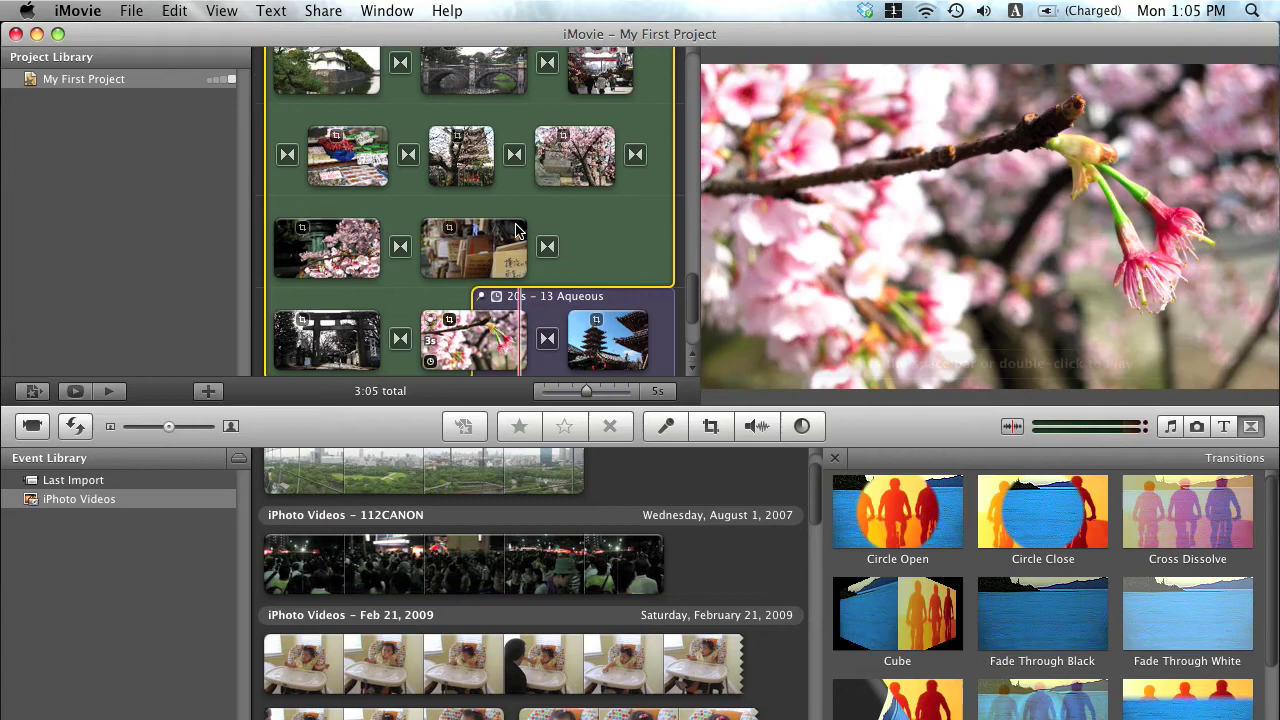
pyautogui.scroll(-4, 513, 230)
pyautogui.scroll(-1, 505, 226)
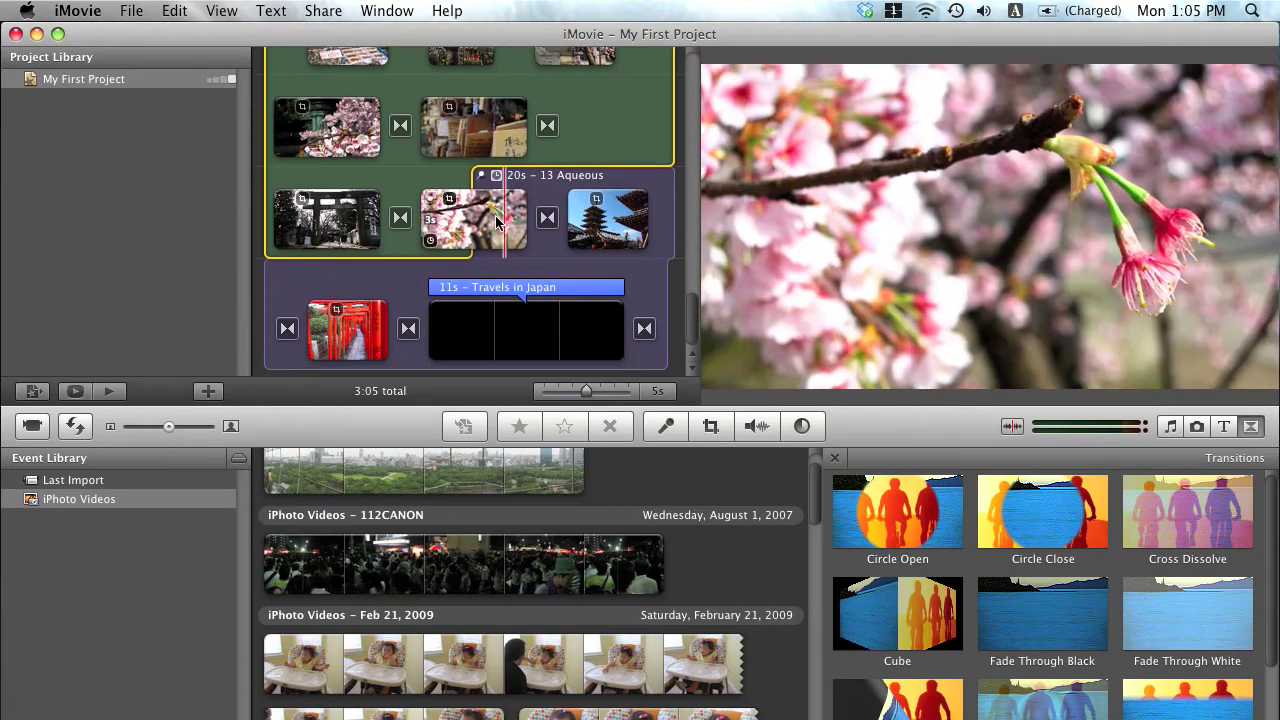
pyautogui.scroll(1, 478, 218)
pyautogui.scroll(-1, 478, 218)
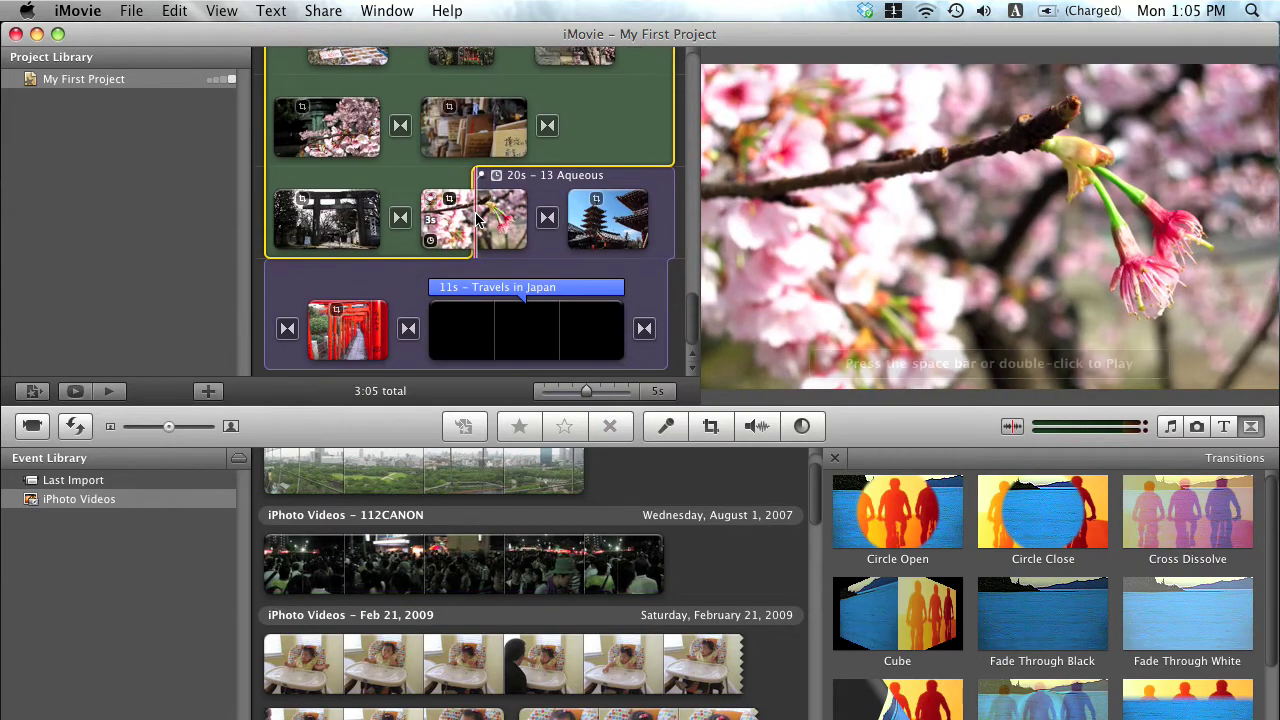
pyautogui.scroll(6, 480, 210)
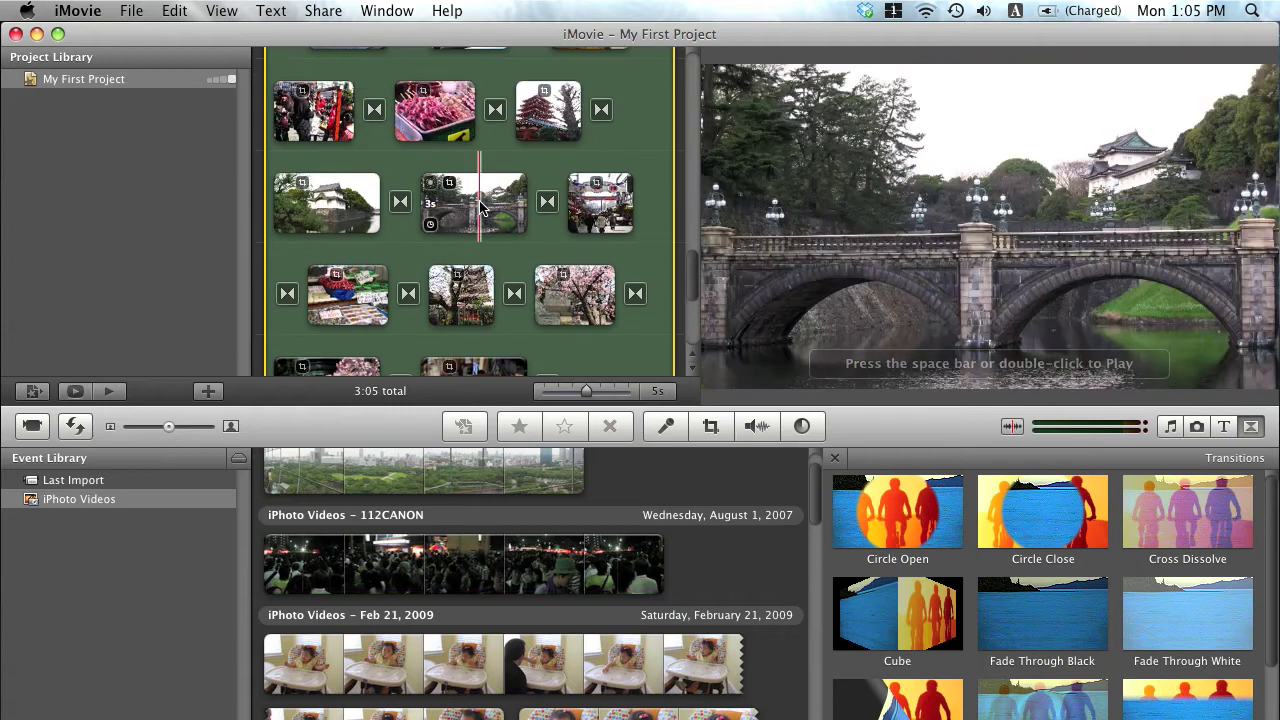
pyautogui.scroll(4, 483, 208)
pyautogui.scroll(4, 483, 206)
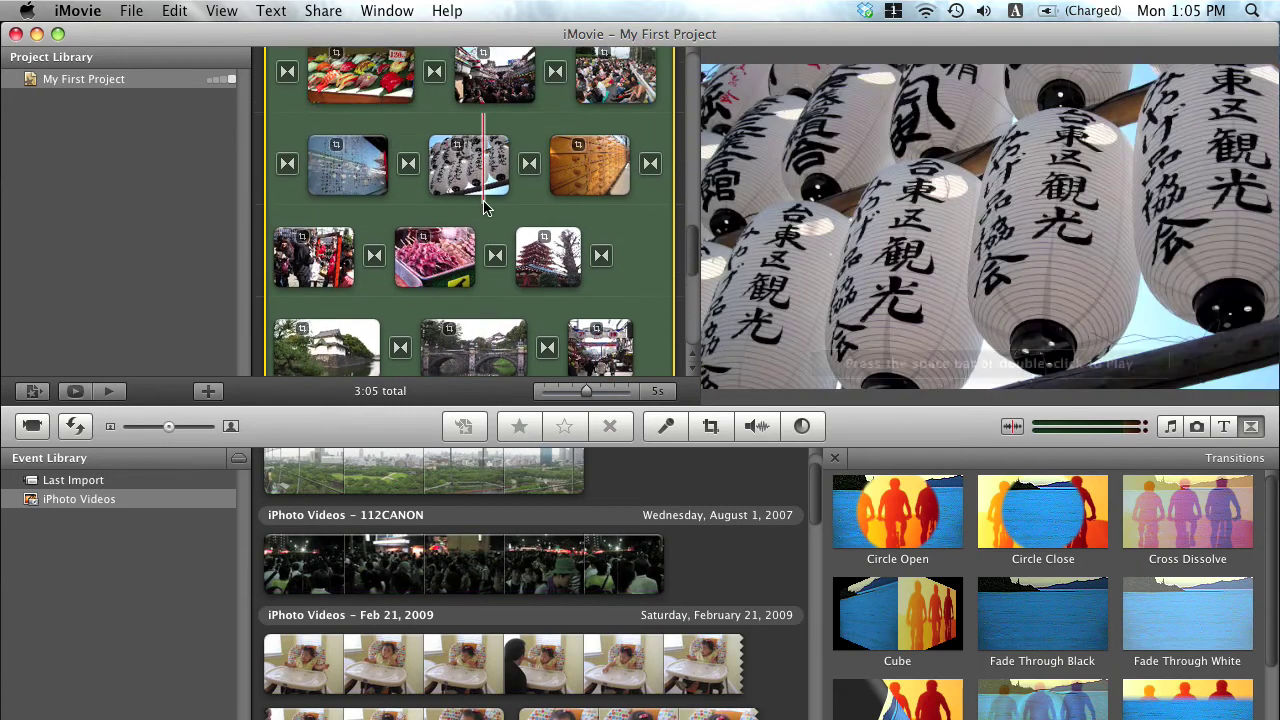
pyautogui.scroll(1, 481, 200)
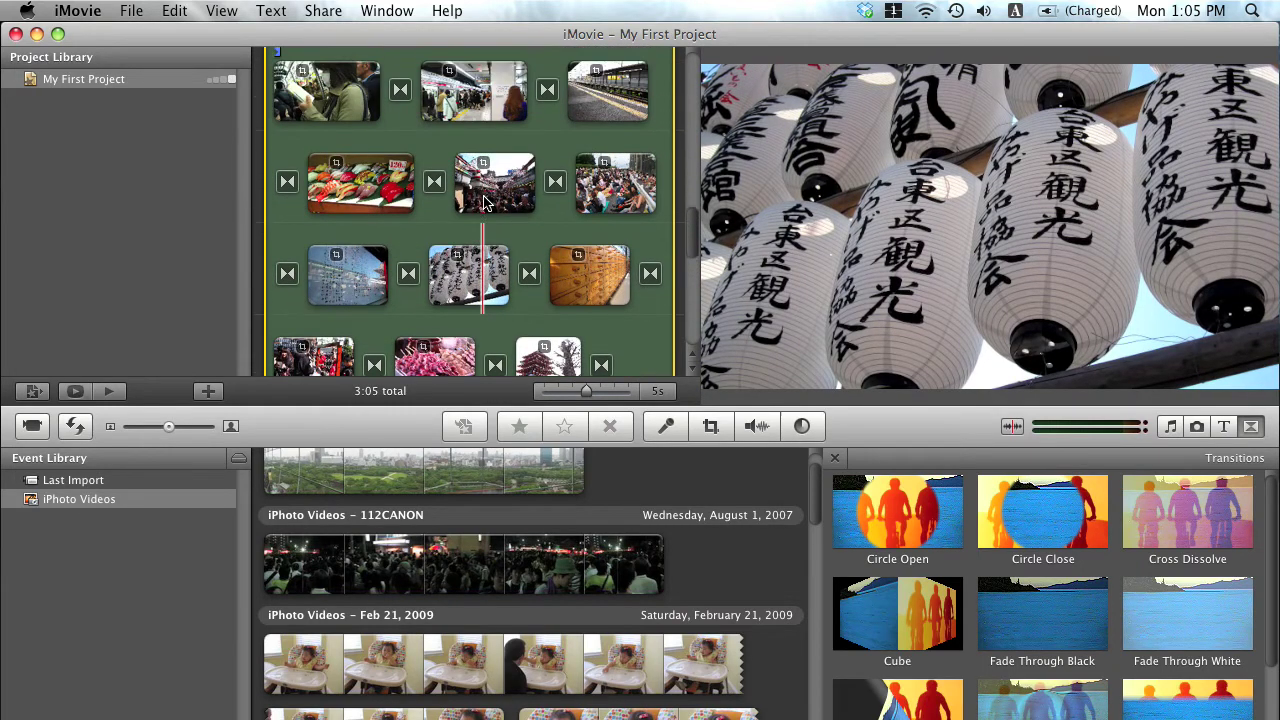
pyautogui.scroll(1, 492, 205)
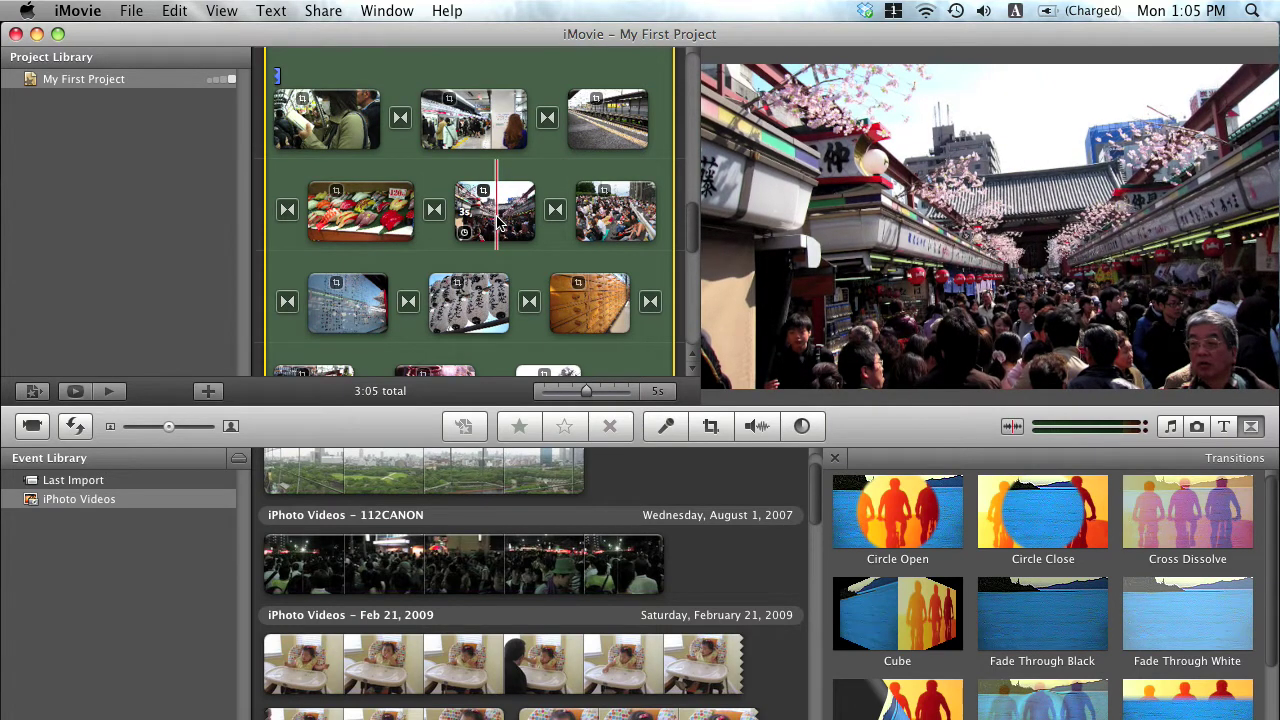
pyautogui.scroll(-1, 497, 222)
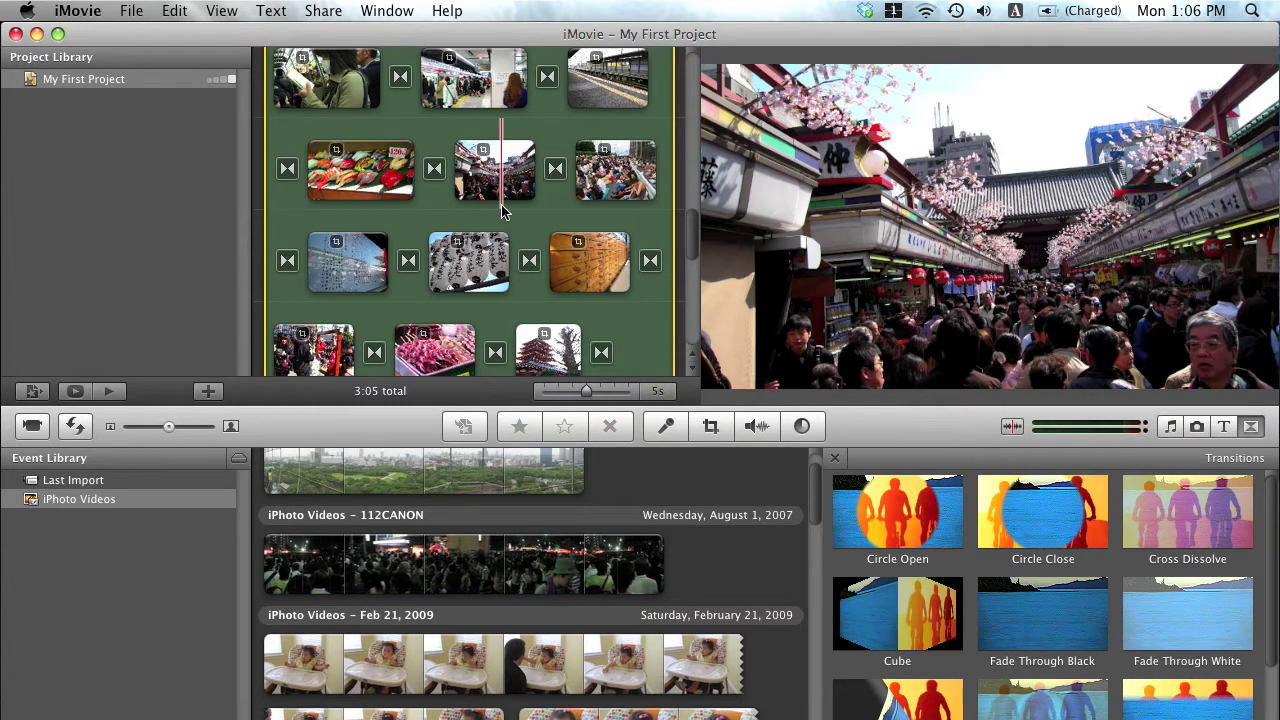
pyautogui.scroll(5, 502, 210)
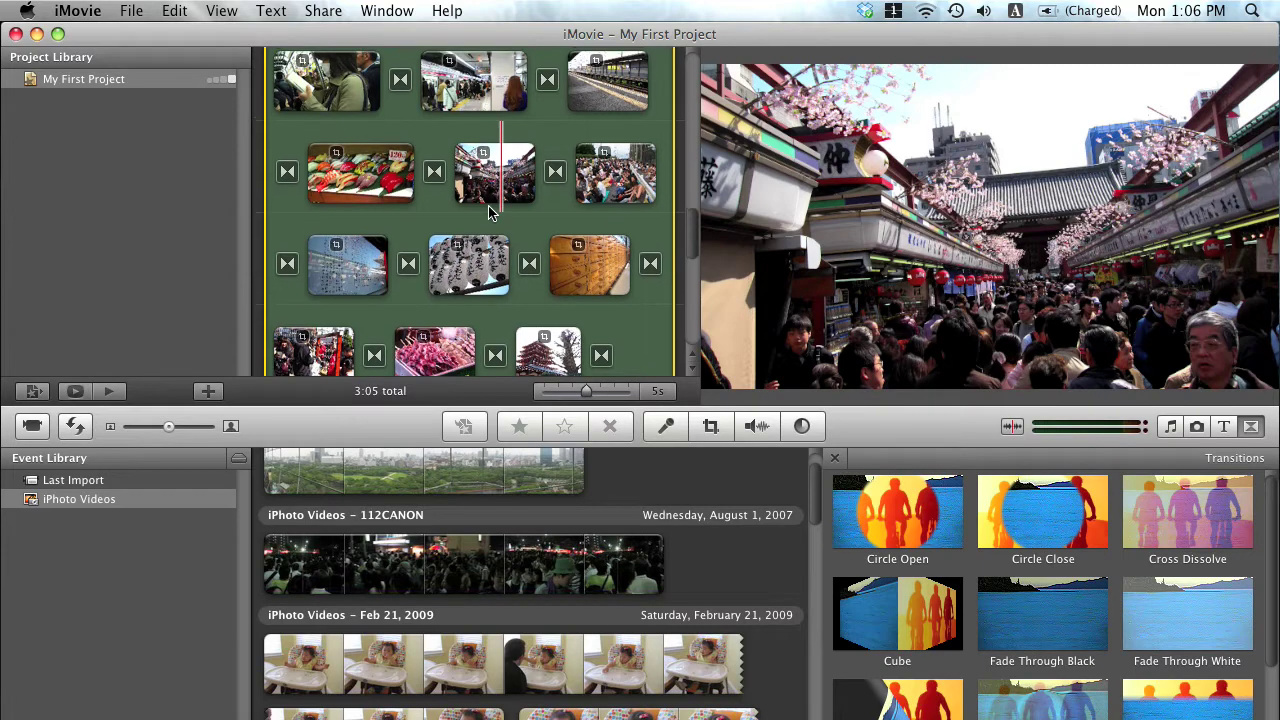
pyautogui.scroll(4, 478, 199)
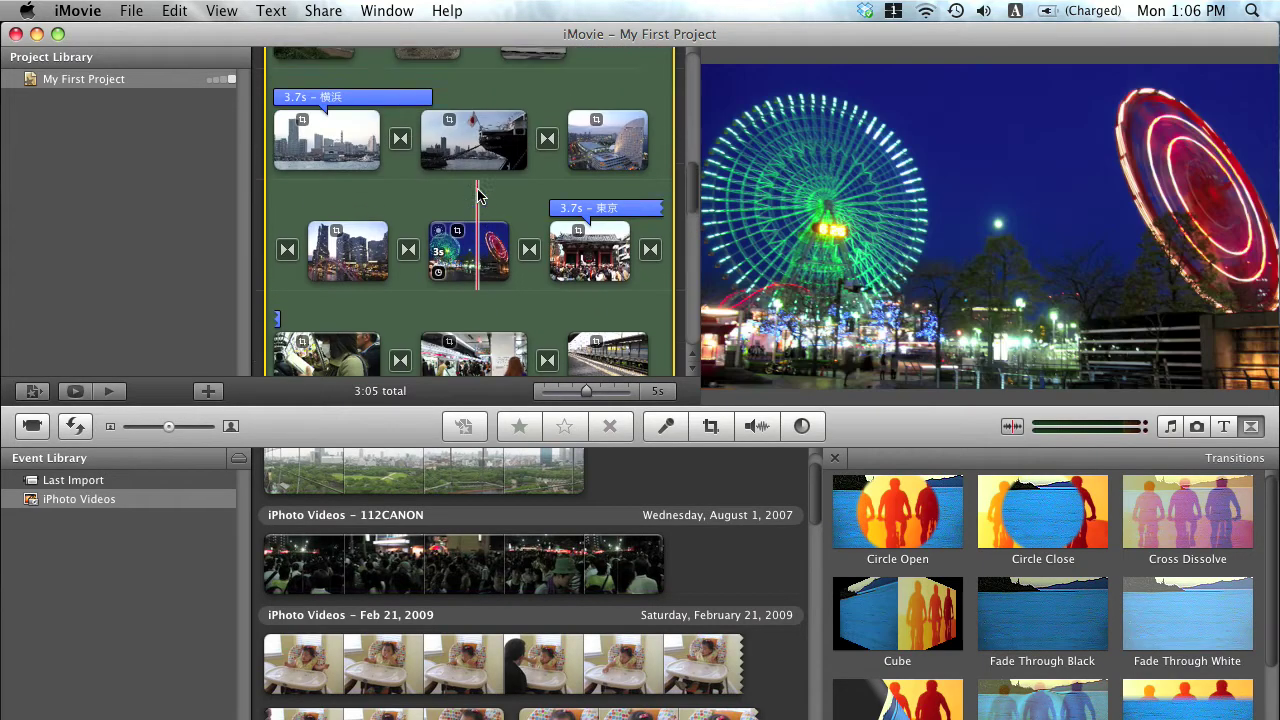
pyautogui.scroll(5, 478, 196)
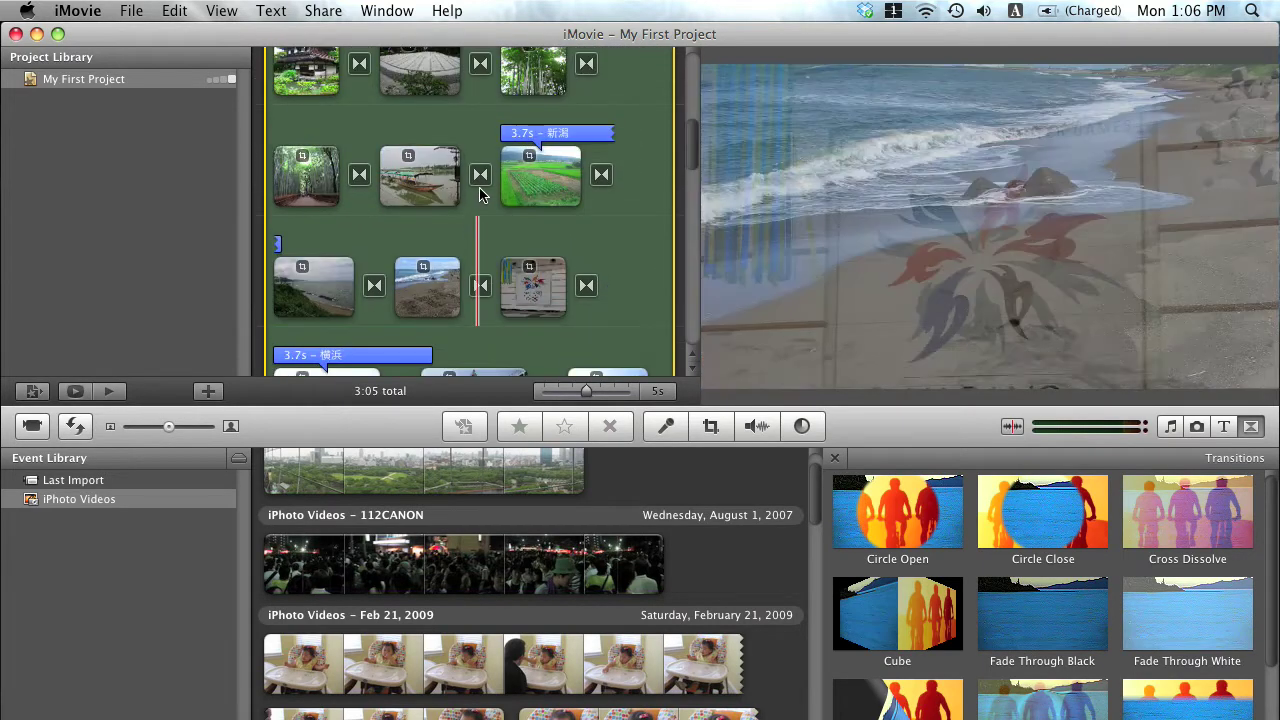
pyautogui.scroll(-2, 480, 157)
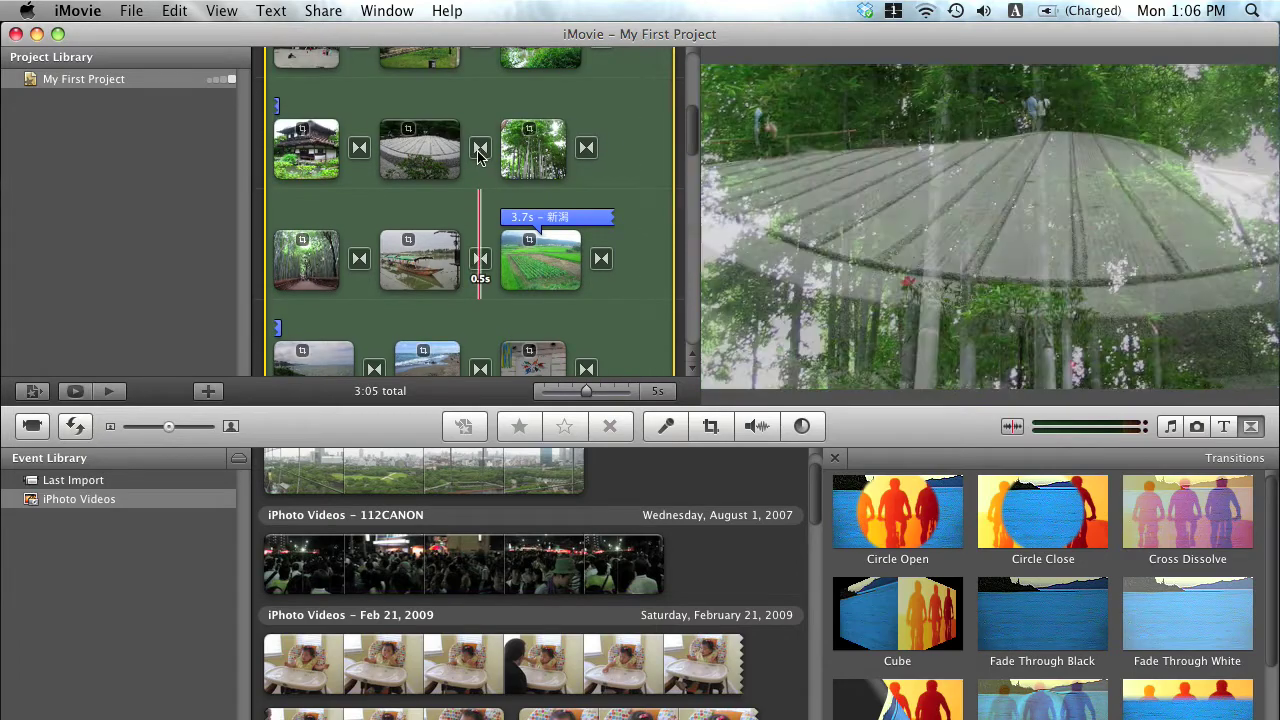
pyautogui.scroll(-6, 478, 157)
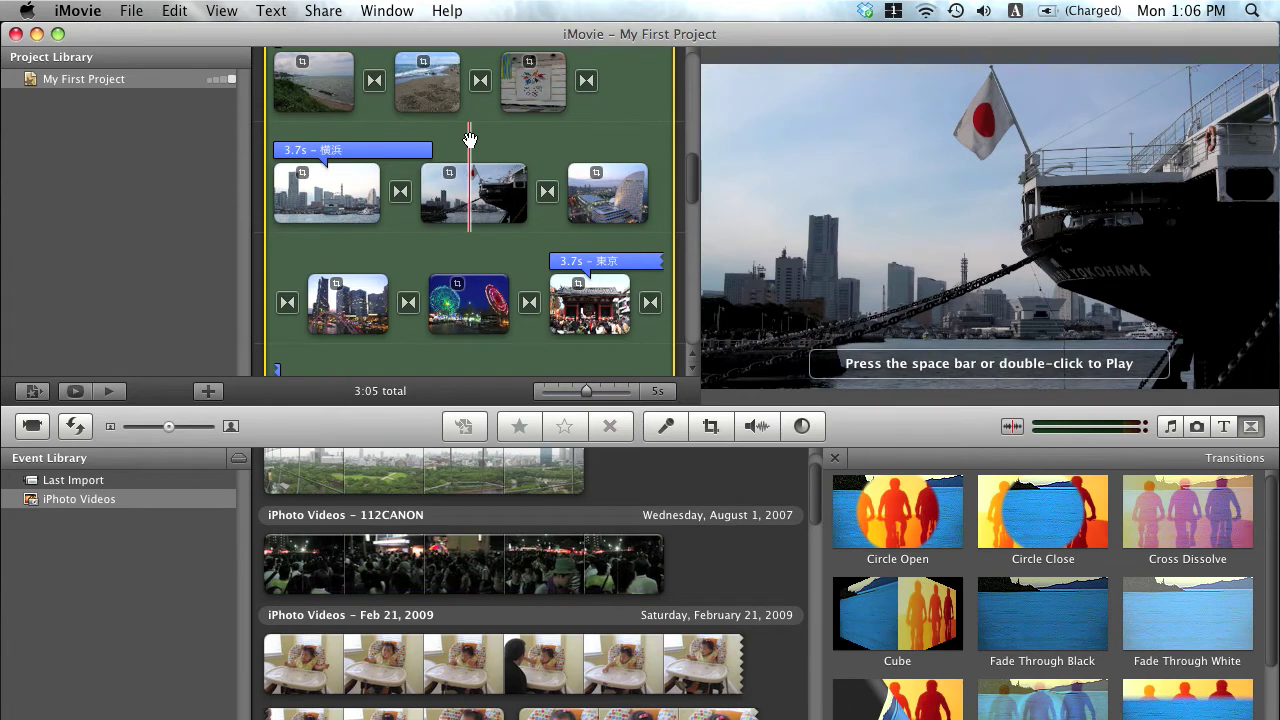
pyautogui.scroll(-10, 490, 146)
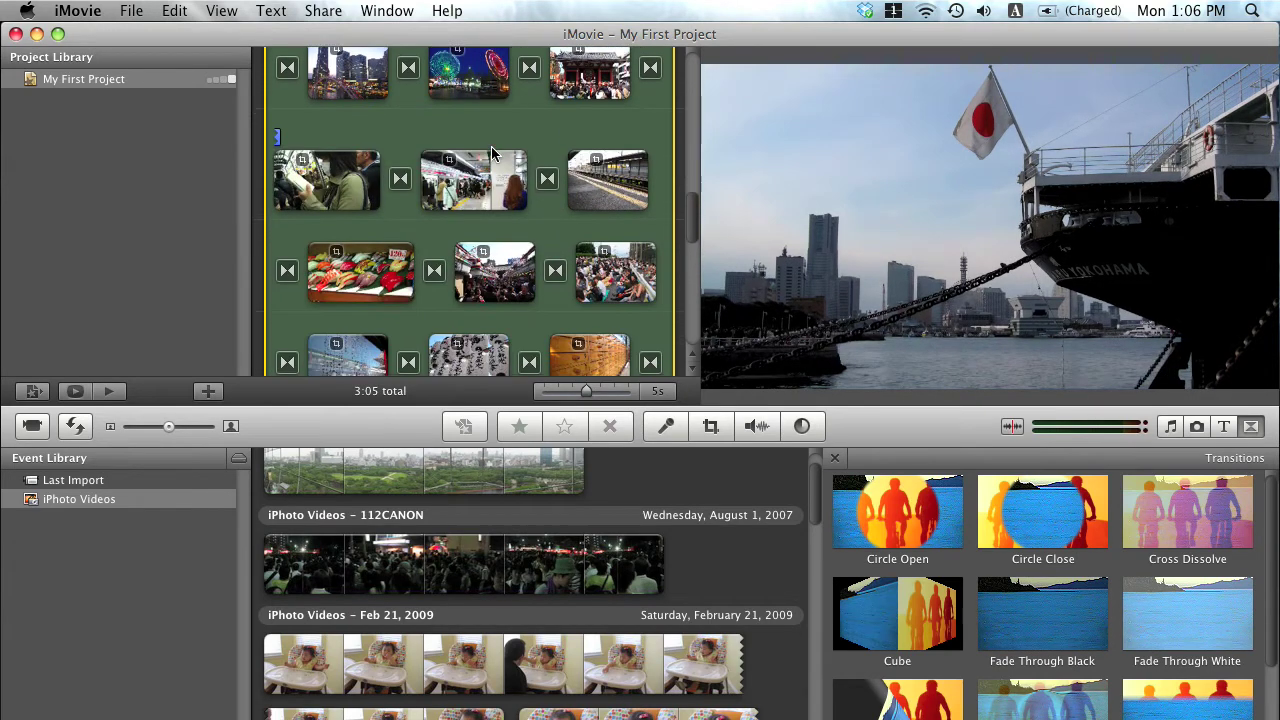
pyautogui.scroll(-8, 491, 165)
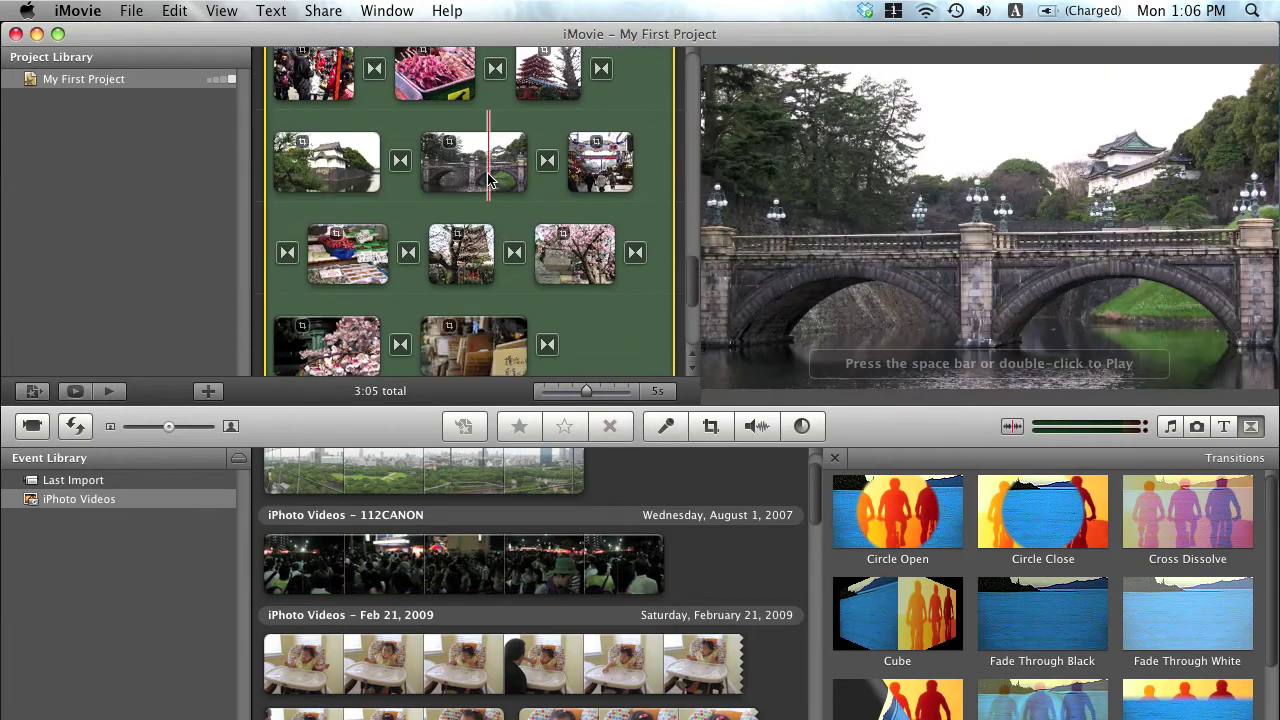
pyautogui.scroll(-6, 492, 165)
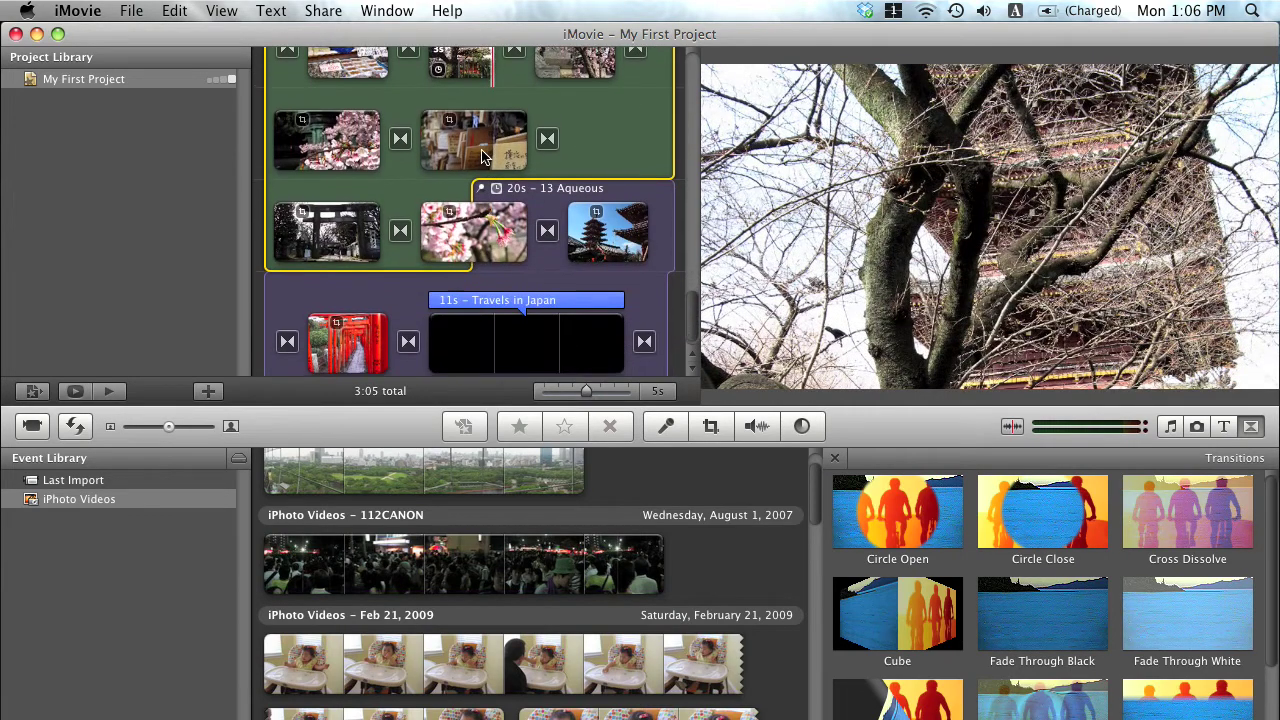